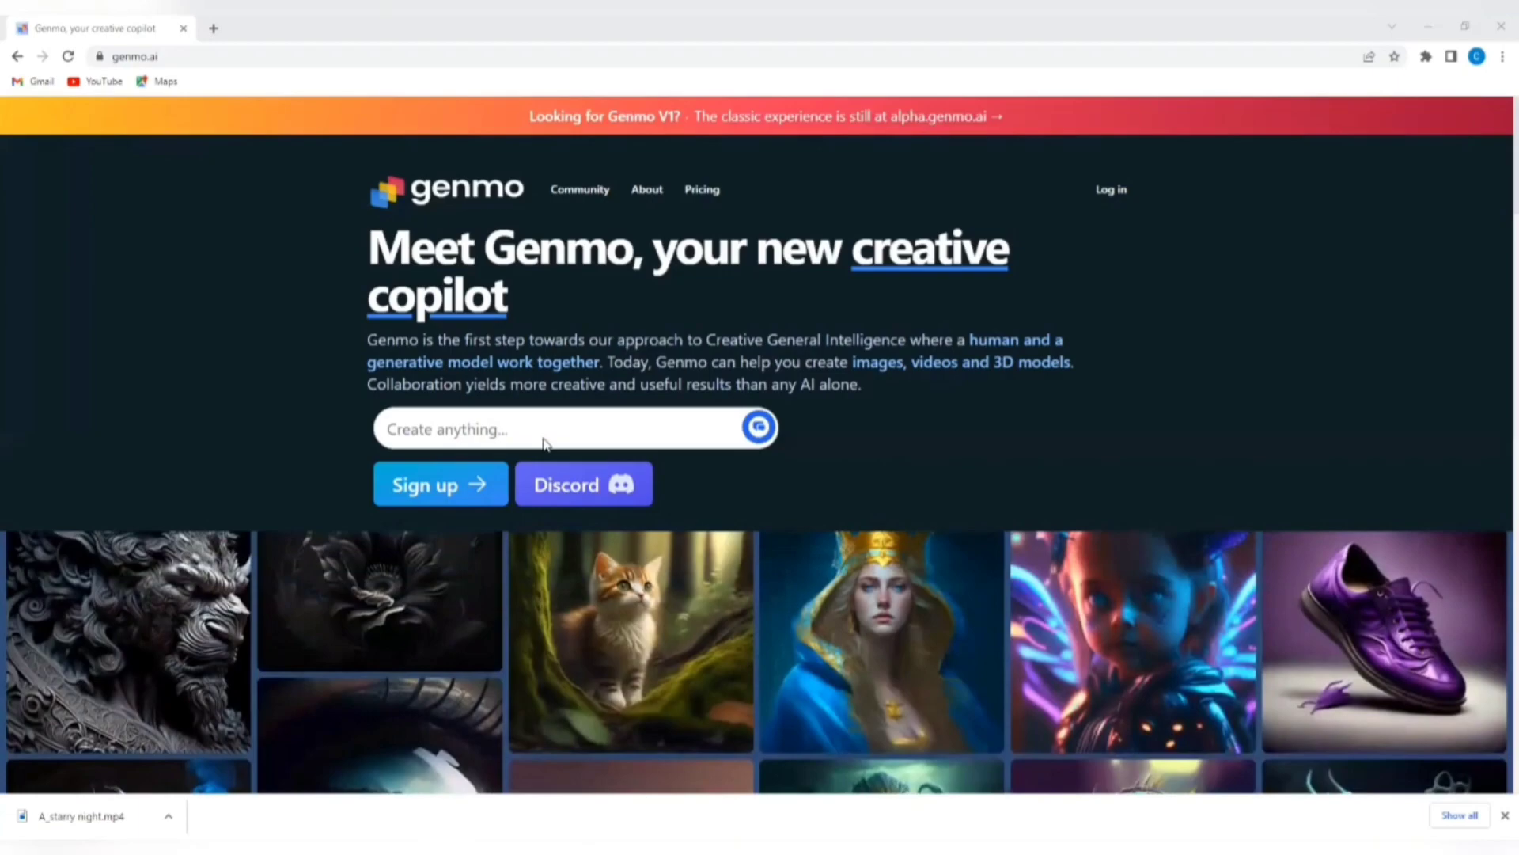
Scroll through the Genmo Chat showcase down to 'Generate and edit movies' and 'Write a script'
{"action": "scroll", "coordinate": [633, 357], "scroll_direction": "down", "scroll_amount": 2}
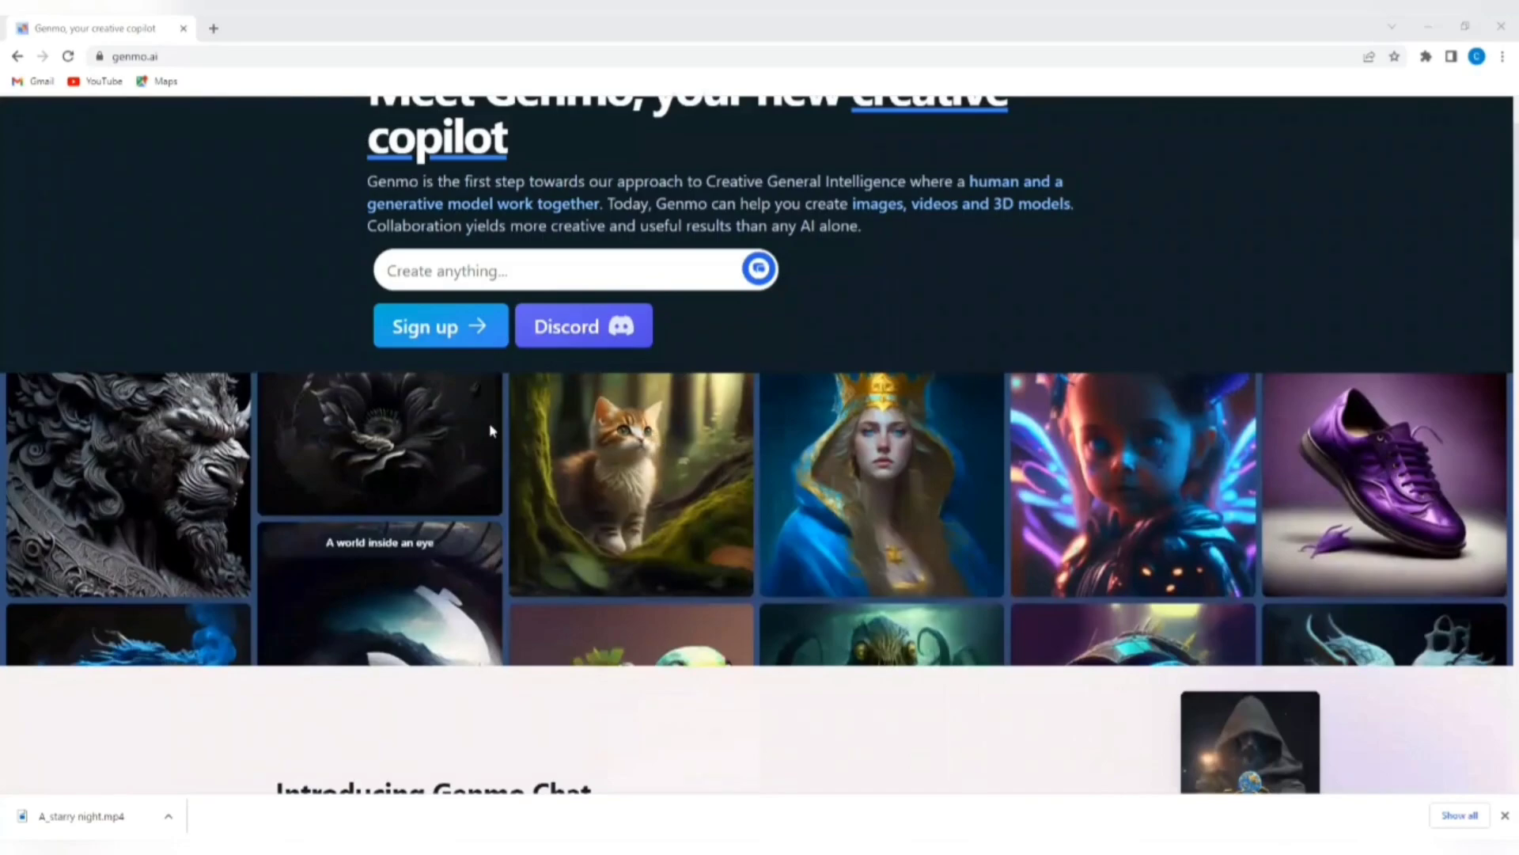
{"action": "scroll", "coordinate": [475, 329], "scroll_direction": "down", "scroll_amount": 5}
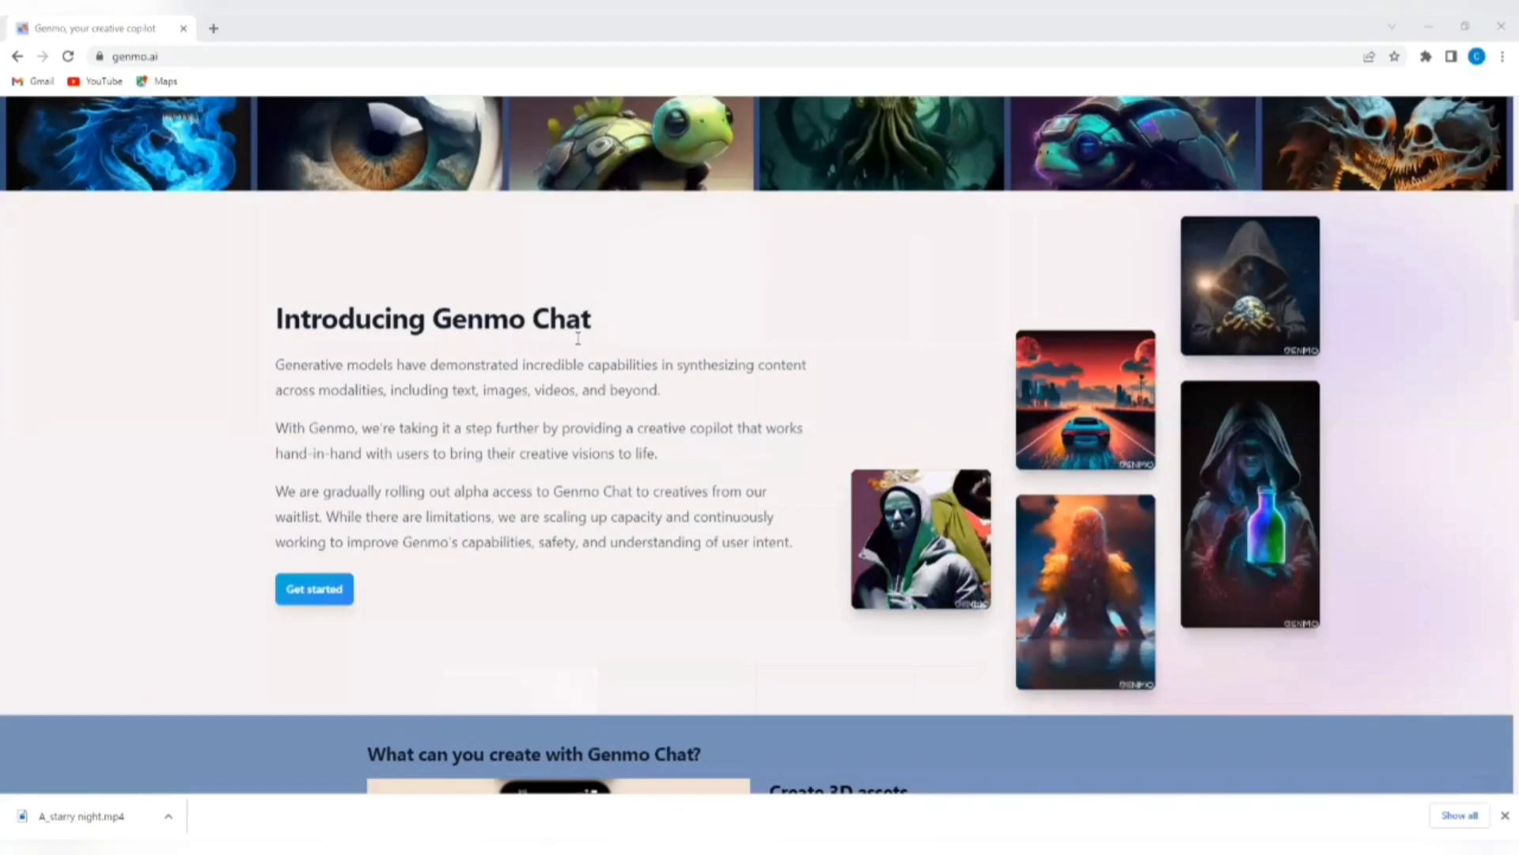
{"action": "scroll", "coordinate": [578, 348], "scroll_direction": "down", "scroll_amount": 3}
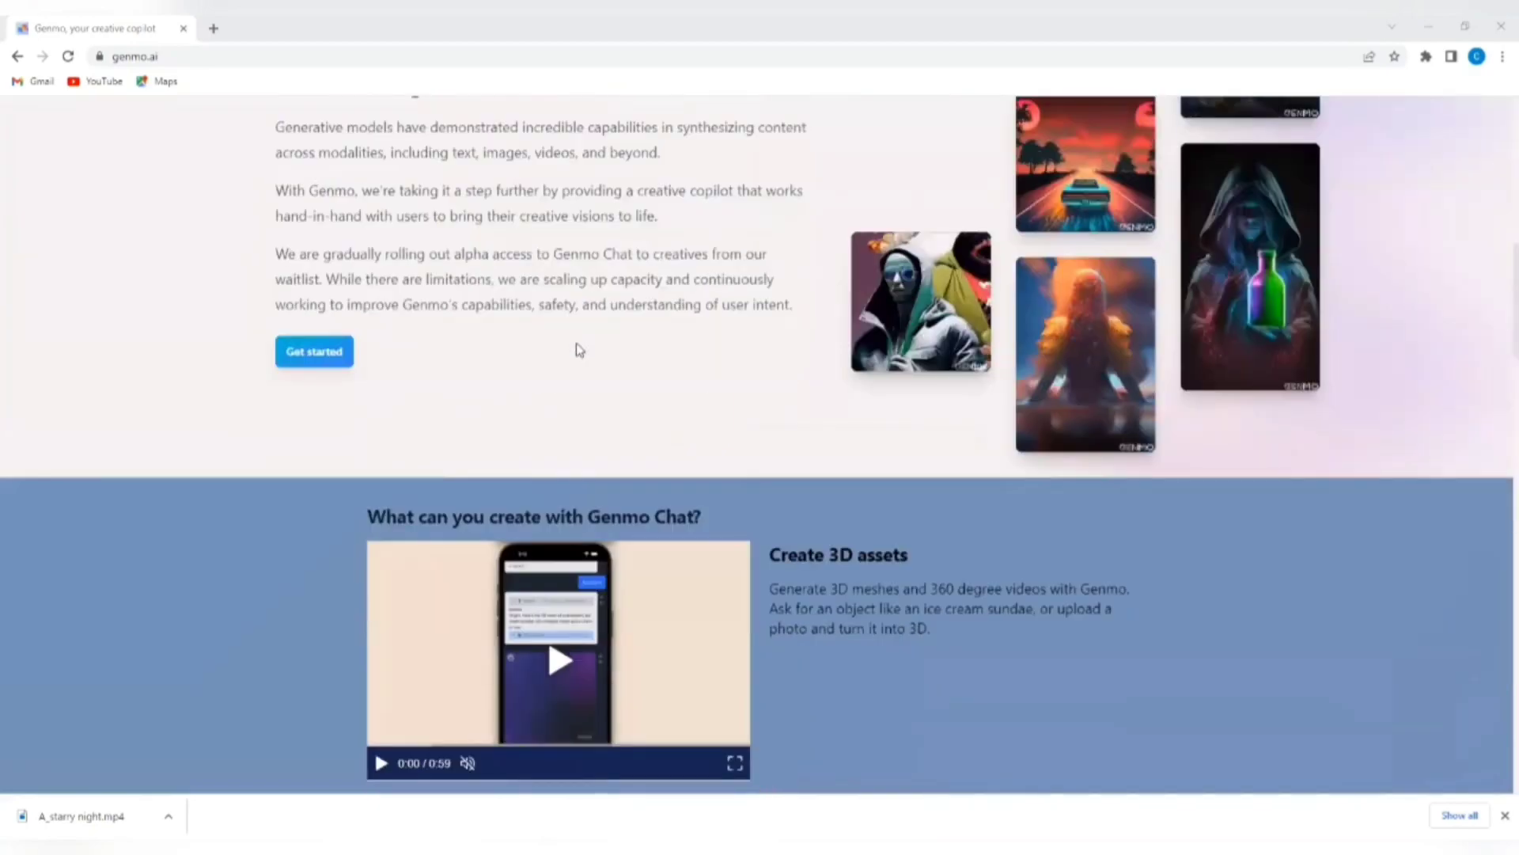
{"action": "scroll", "coordinate": [580, 351], "scroll_direction": "down", "scroll_amount": 1}
{"action": "scroll", "coordinate": [579, 350], "scroll_direction": "down", "scroll_amount": 1}
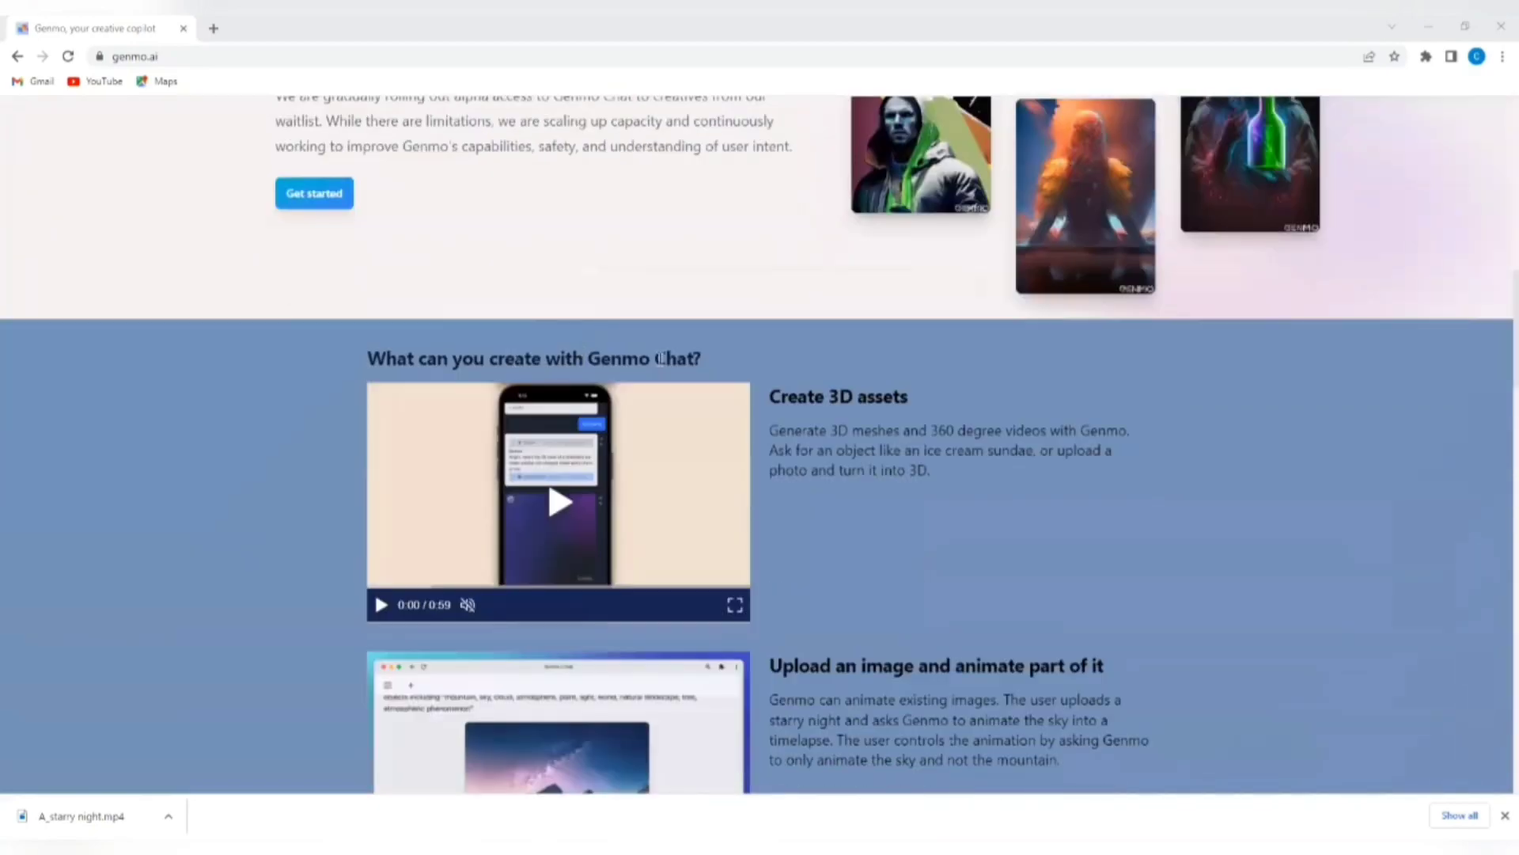
{"action": "scroll", "coordinate": [693, 326], "scroll_direction": "down", "scroll_amount": 1}
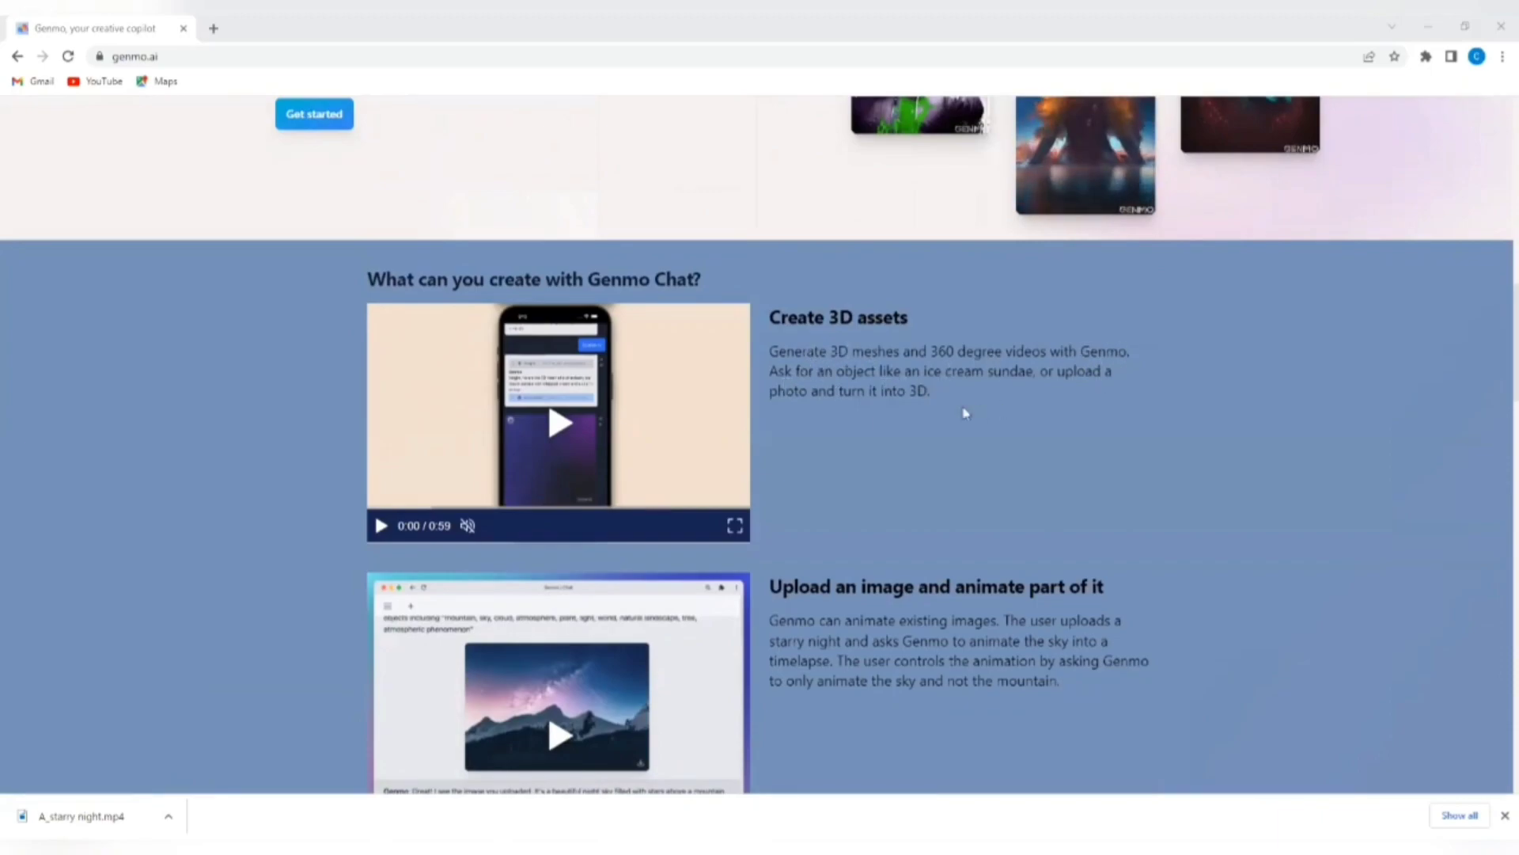
{"action": "scroll", "coordinate": [854, 378], "scroll_direction": "down", "scroll_amount": 2}
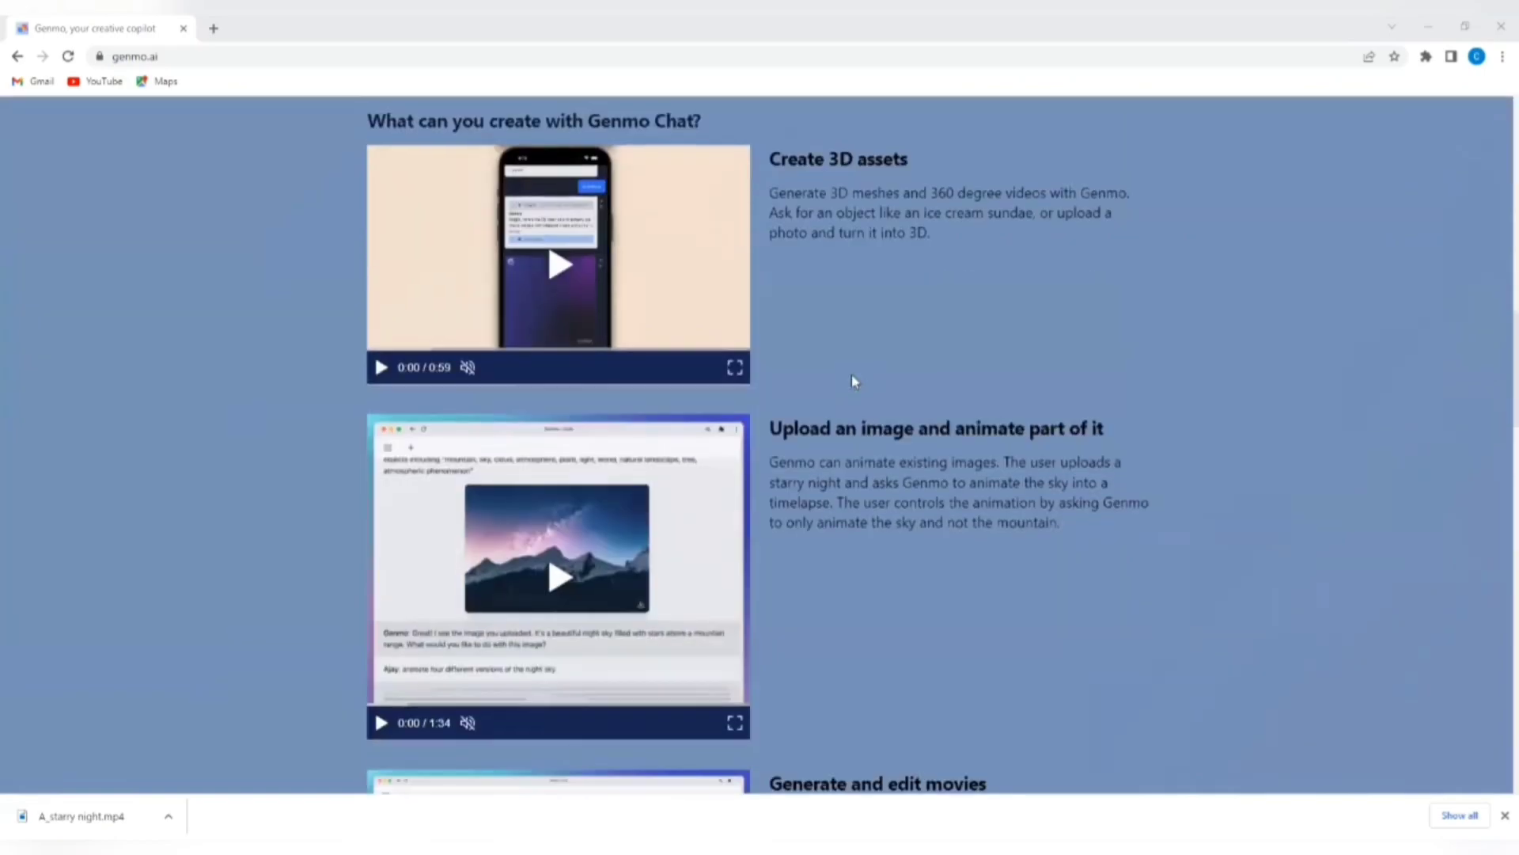
{"action": "scroll", "coordinate": [853, 380], "scroll_direction": "down", "scroll_amount": 2}
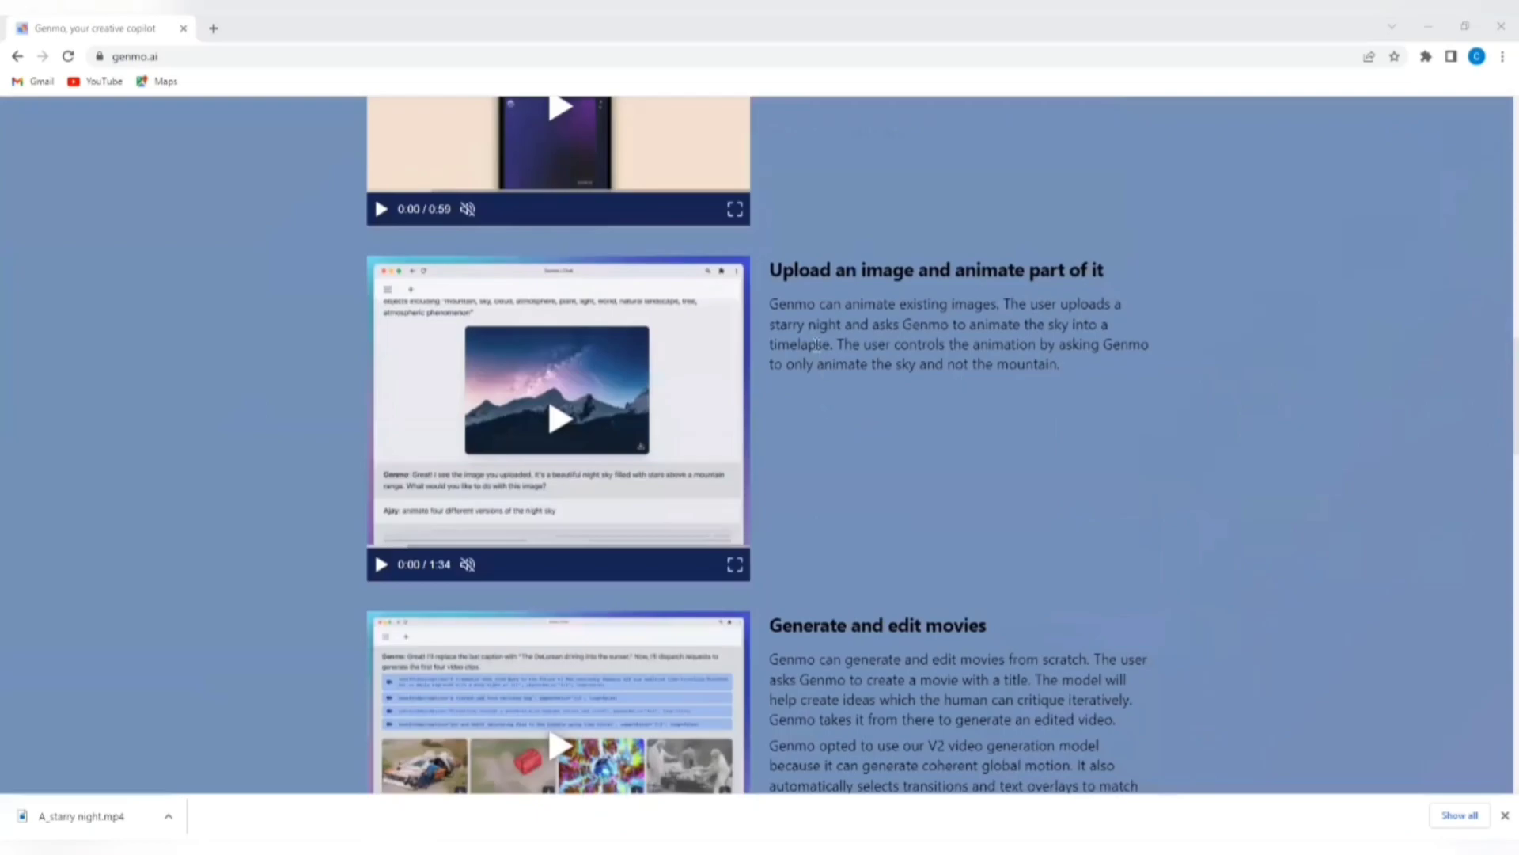
{"action": "scroll", "coordinate": [809, 338], "scroll_direction": "down", "scroll_amount": 4}
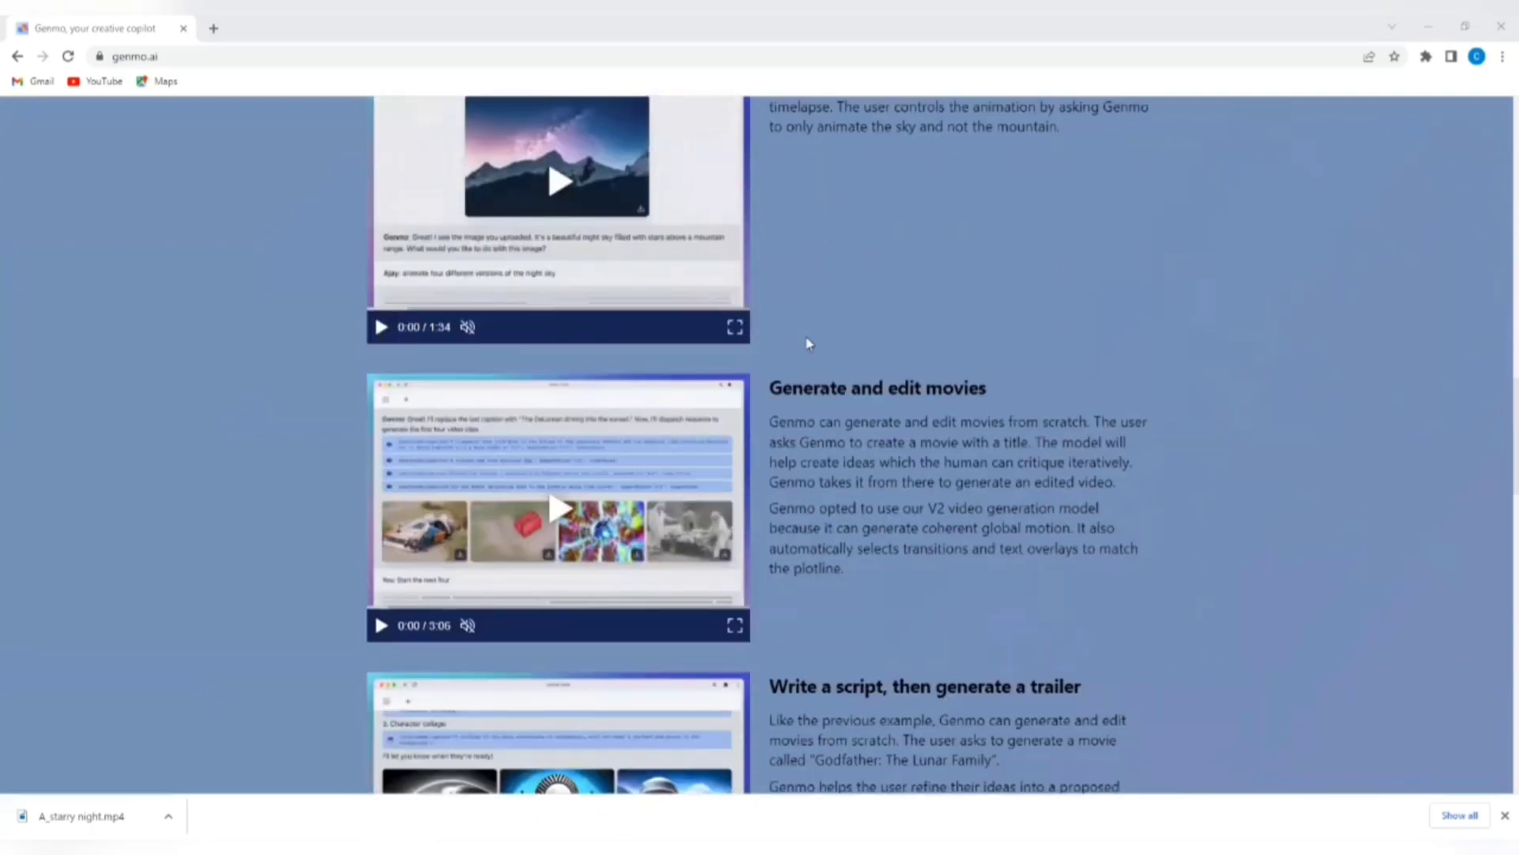
{"action": "scroll", "coordinate": [805, 341], "scroll_direction": "down", "scroll_amount": 2}
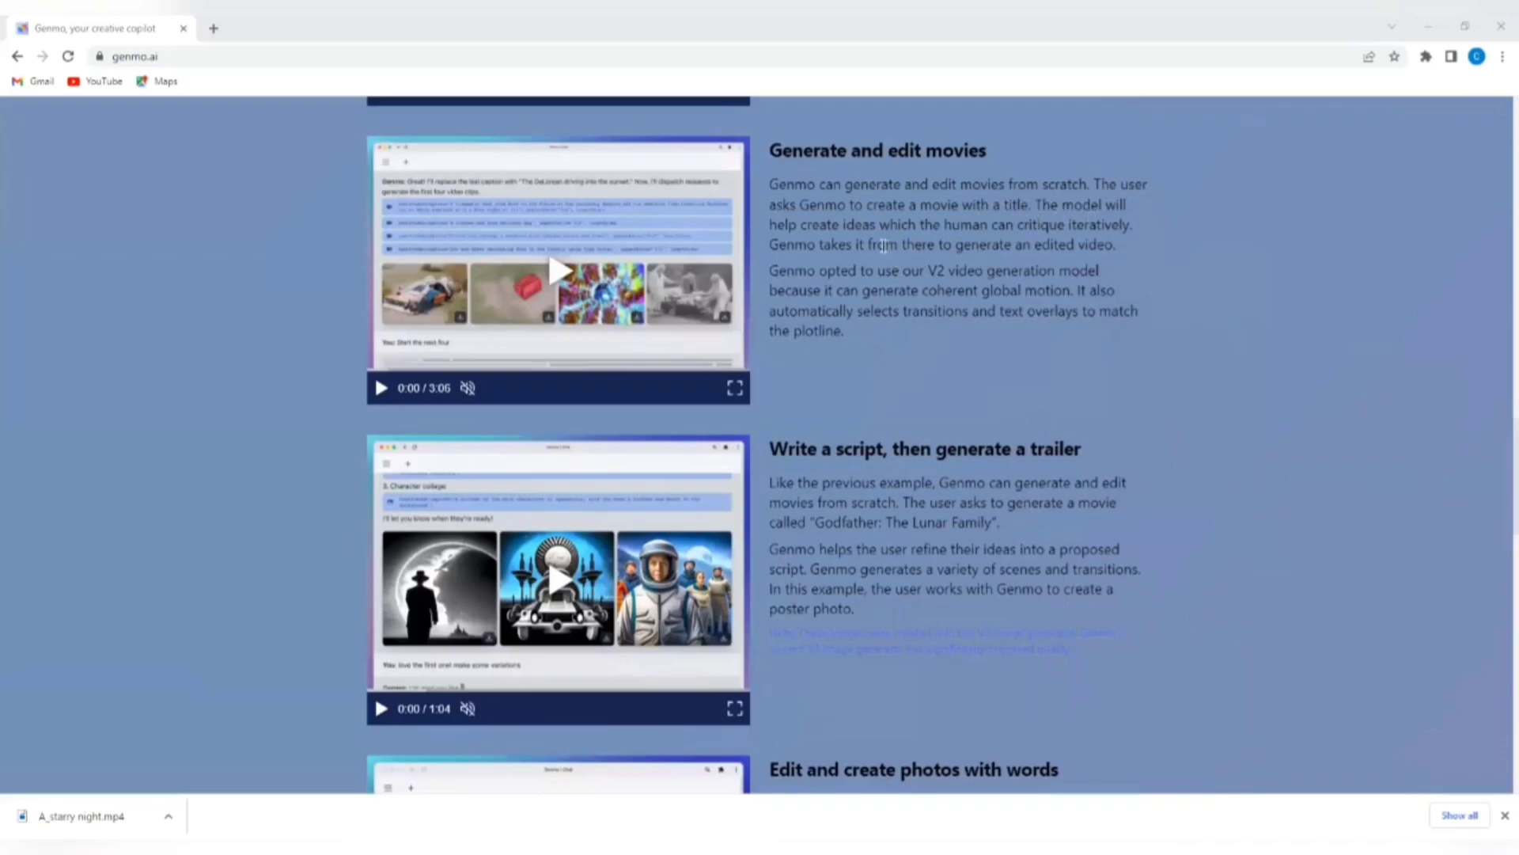
Scroll to the bottom of the home page, then back up to 'Meet Genmo, your new creative copilot'
{"action": "scroll", "coordinate": [887, 246], "scroll_direction": "down", "scroll_amount": 2}
{"action": "scroll", "coordinate": [886, 250], "scroll_direction": "down", "scroll_amount": 1}
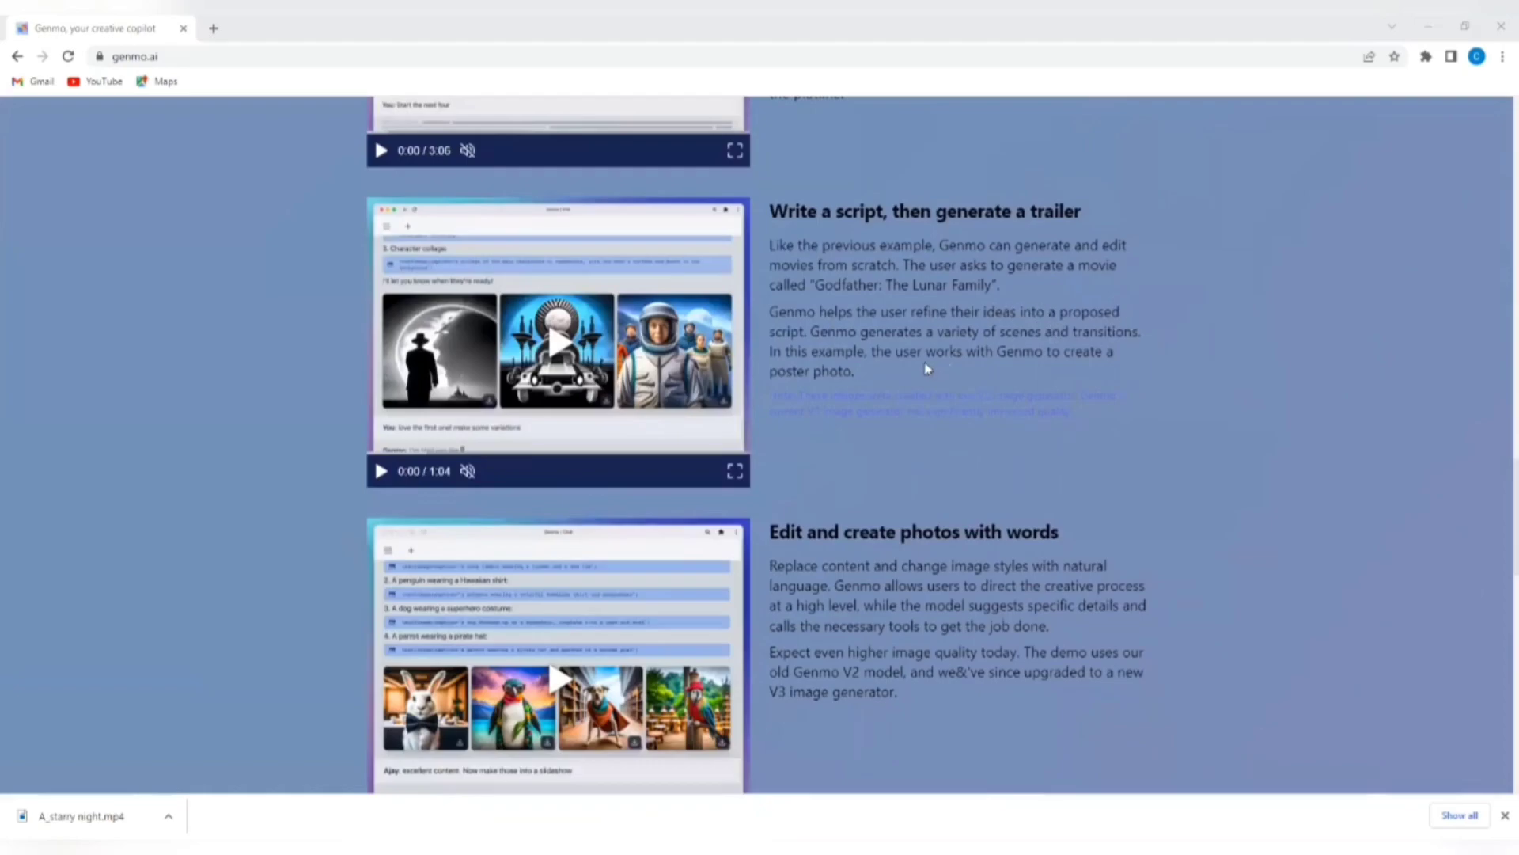
{"action": "scroll", "coordinate": [901, 328], "scroll_direction": "down", "scroll_amount": 3}
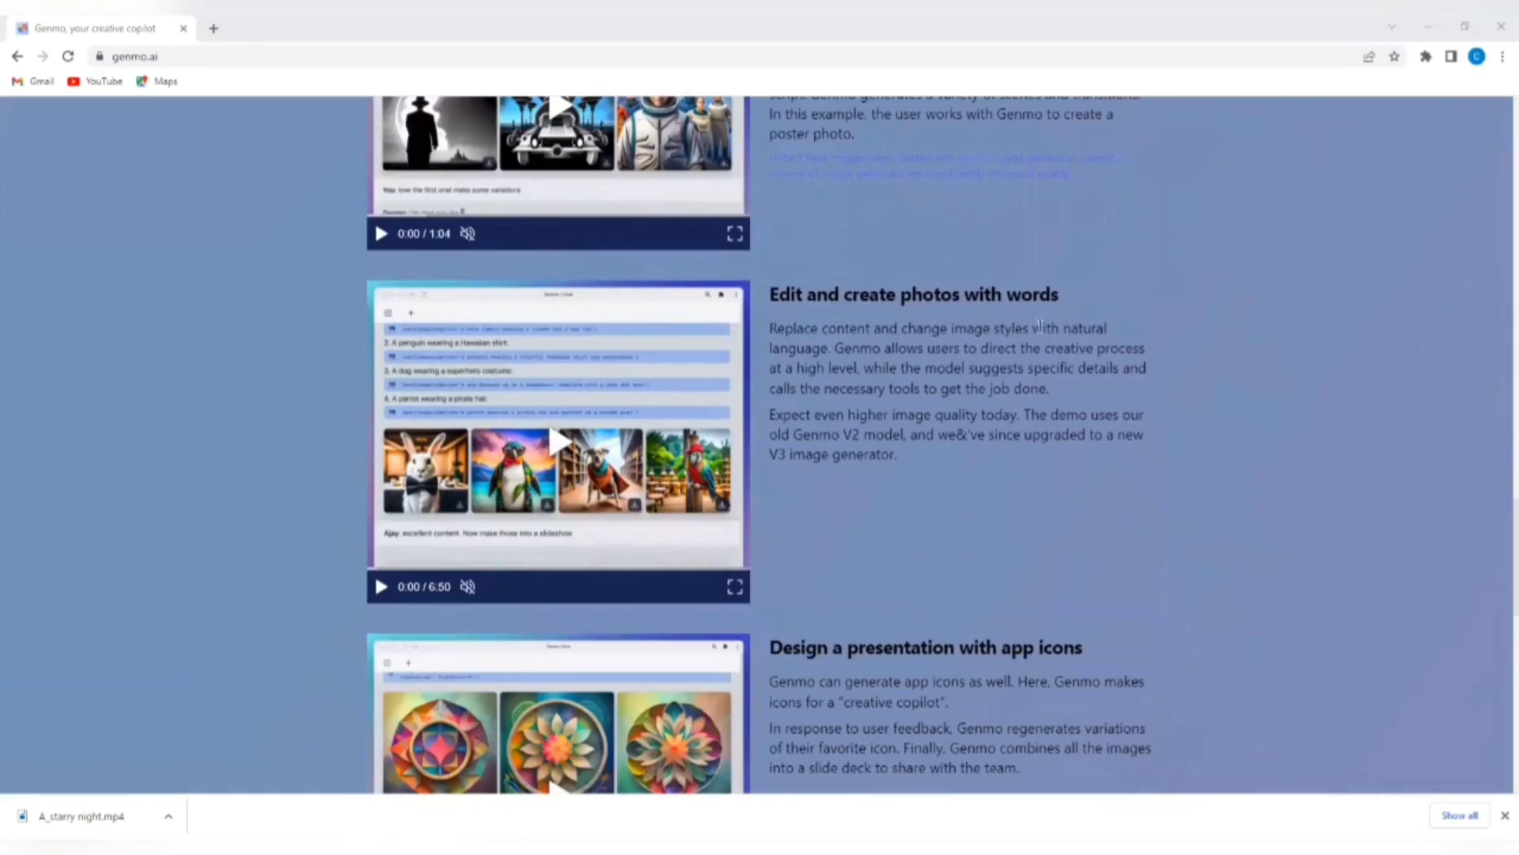
{"action": "scroll", "coordinate": [807, 356], "scroll_direction": "down", "scroll_amount": 4}
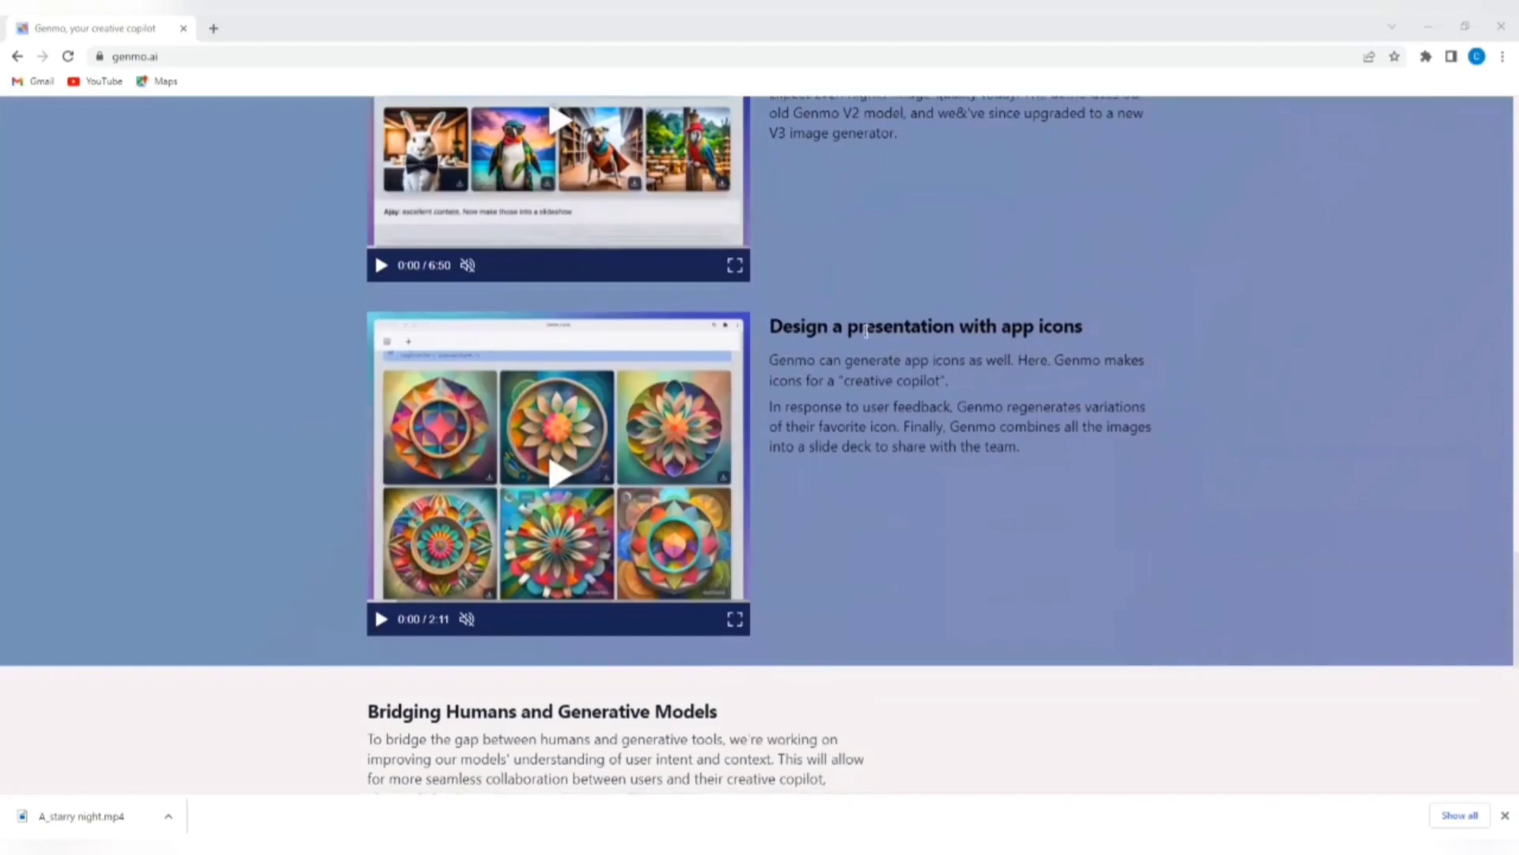
{"action": "scroll", "coordinate": [872, 340], "scroll_direction": "down", "scroll_amount": 9}
{"action": "scroll", "coordinate": [837, 324], "scroll_direction": "up", "scroll_amount": 20}
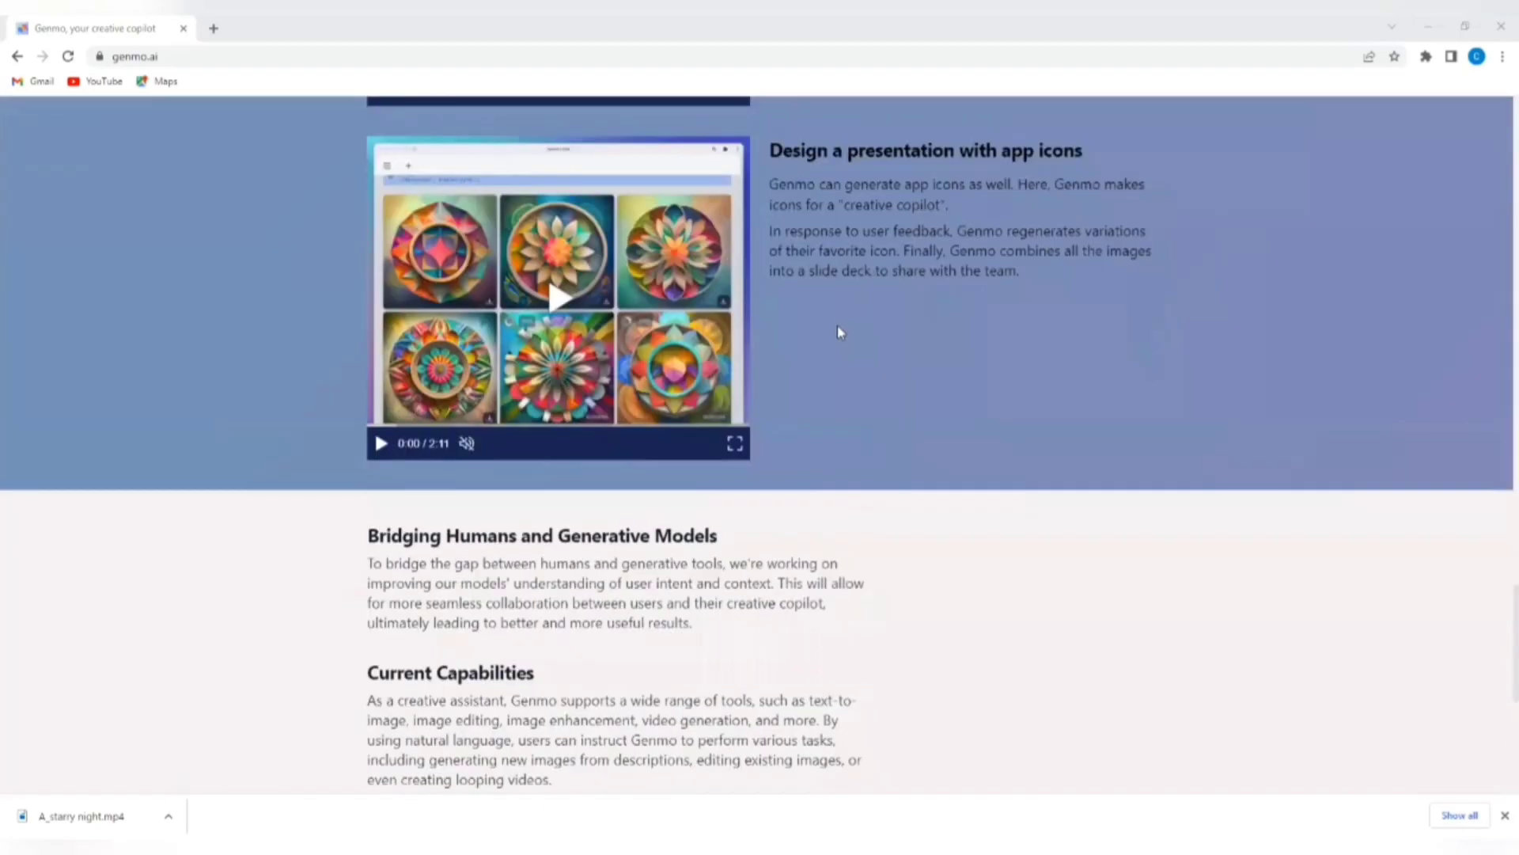
{"action": "scroll", "coordinate": [823, 324], "scroll_direction": "up", "scroll_amount": 10}
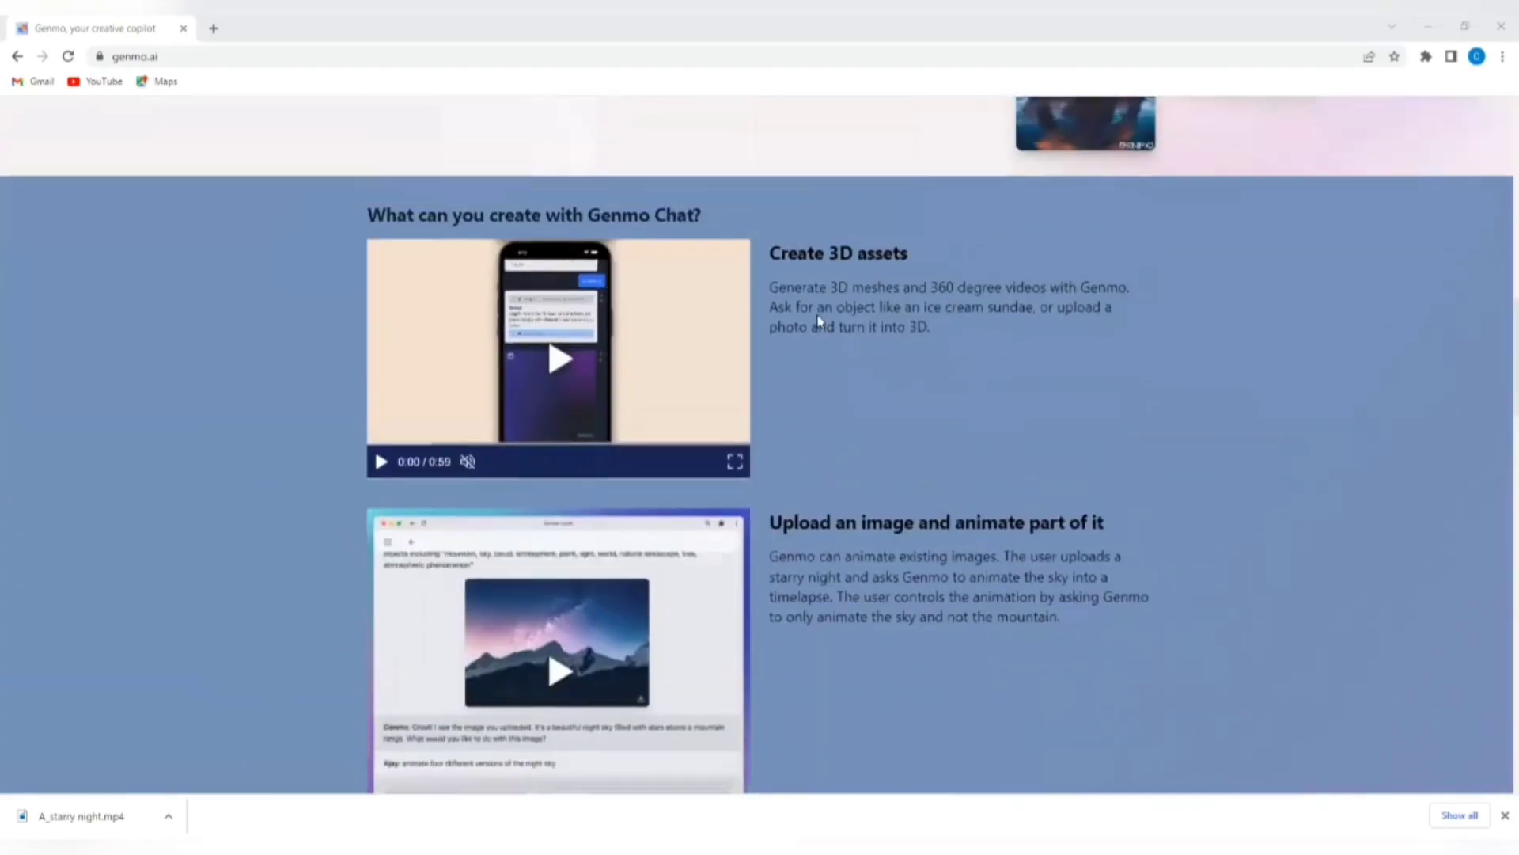
{"action": "scroll", "coordinate": [813, 332], "scroll_direction": "up", "scroll_amount": 9}
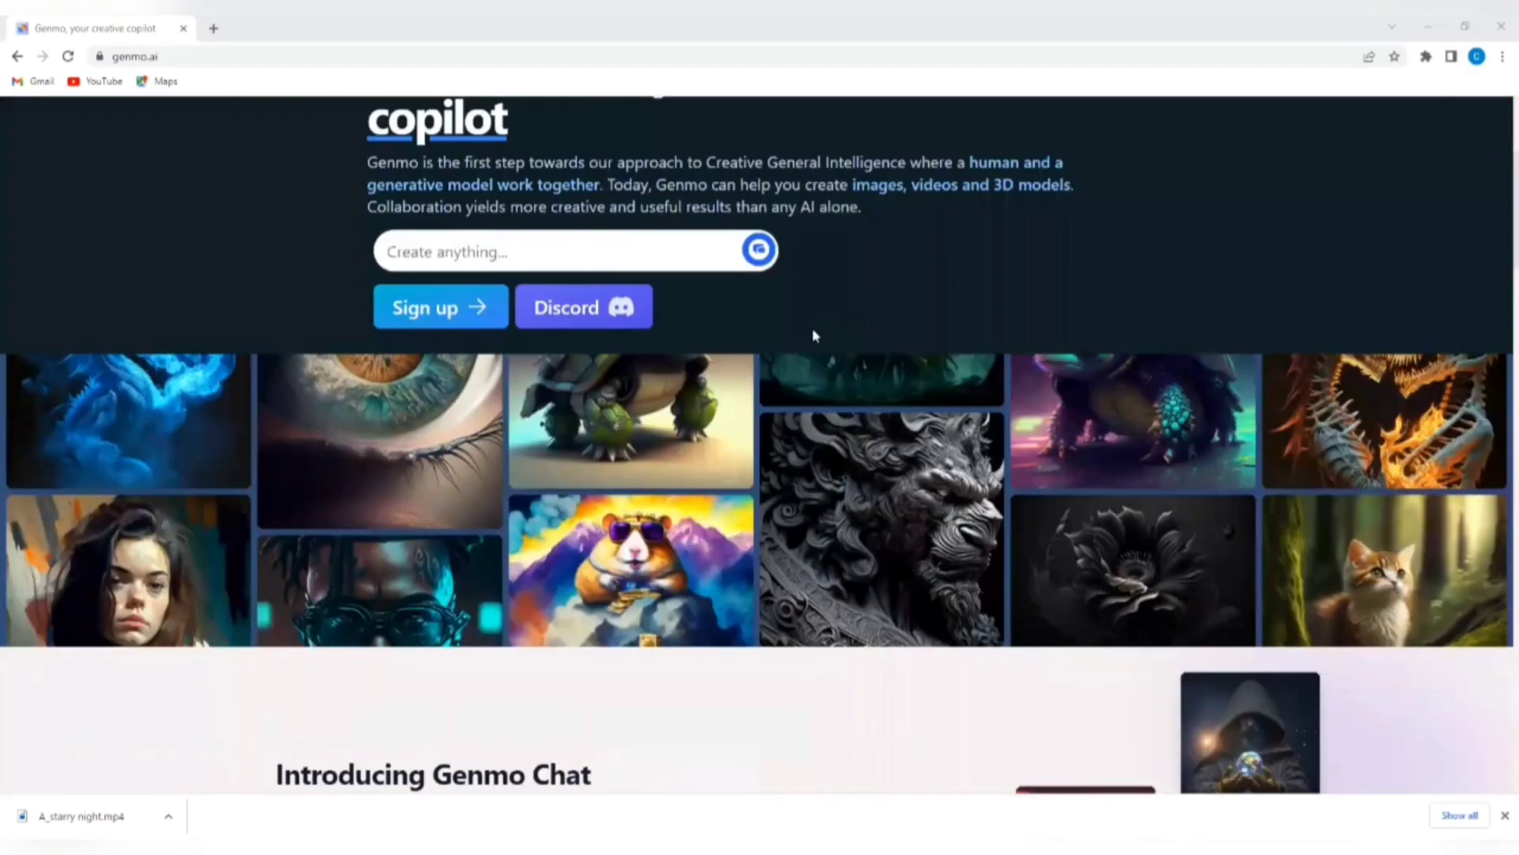
{"action": "scroll", "coordinate": [720, 298], "scroll_direction": "down", "scroll_amount": 4}
{"action": "scroll", "coordinate": [720, 298], "scroll_direction": "up", "scroll_amount": 4}
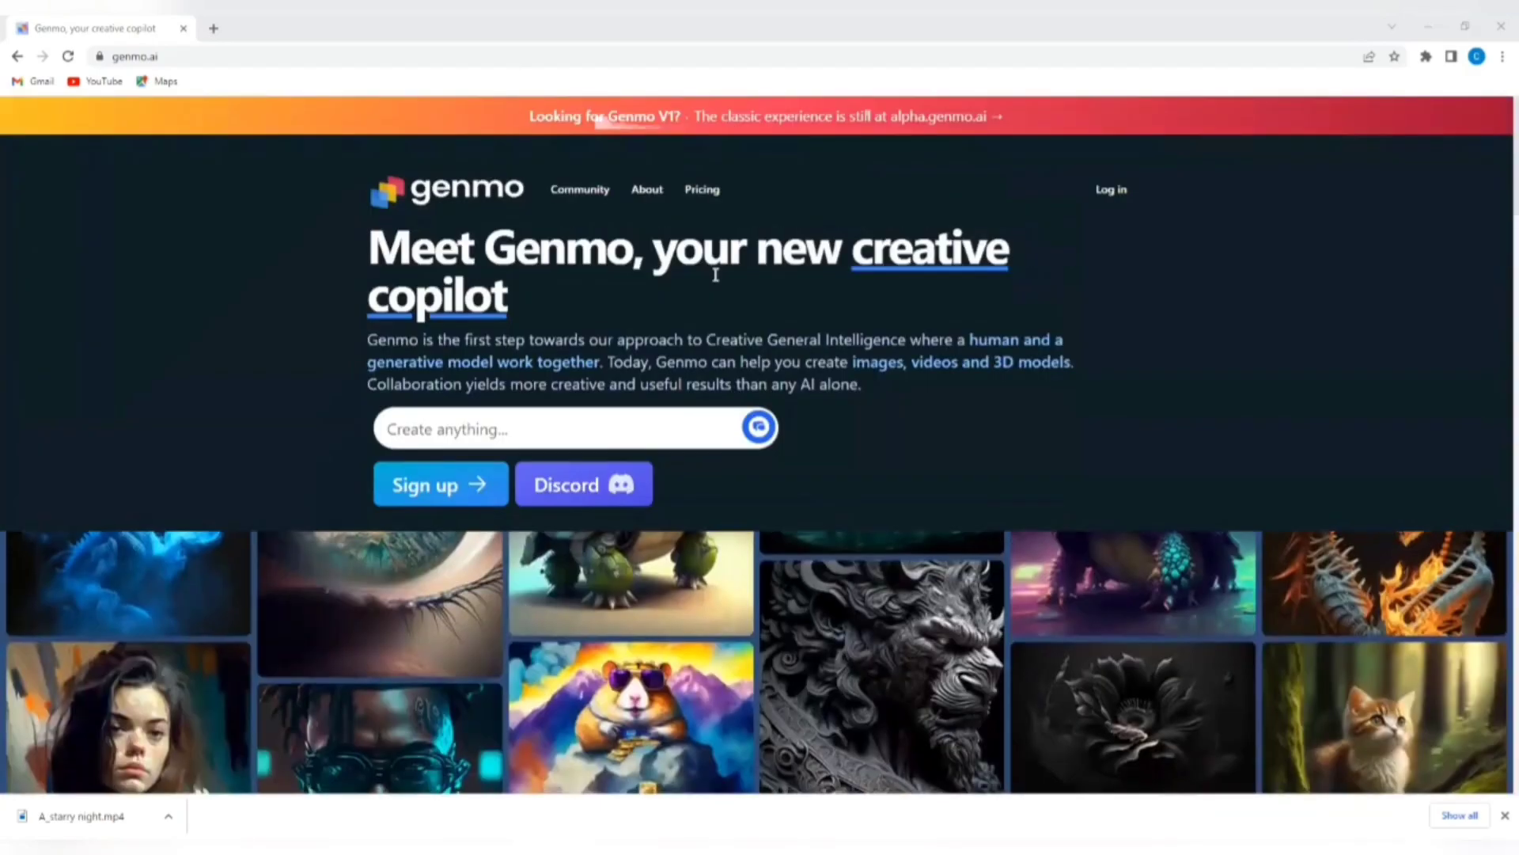
Open the Pricing page and review the Free plan against the $10/month Turbo Mode perks
{"action": "left_click", "coordinate": [695, 195]}
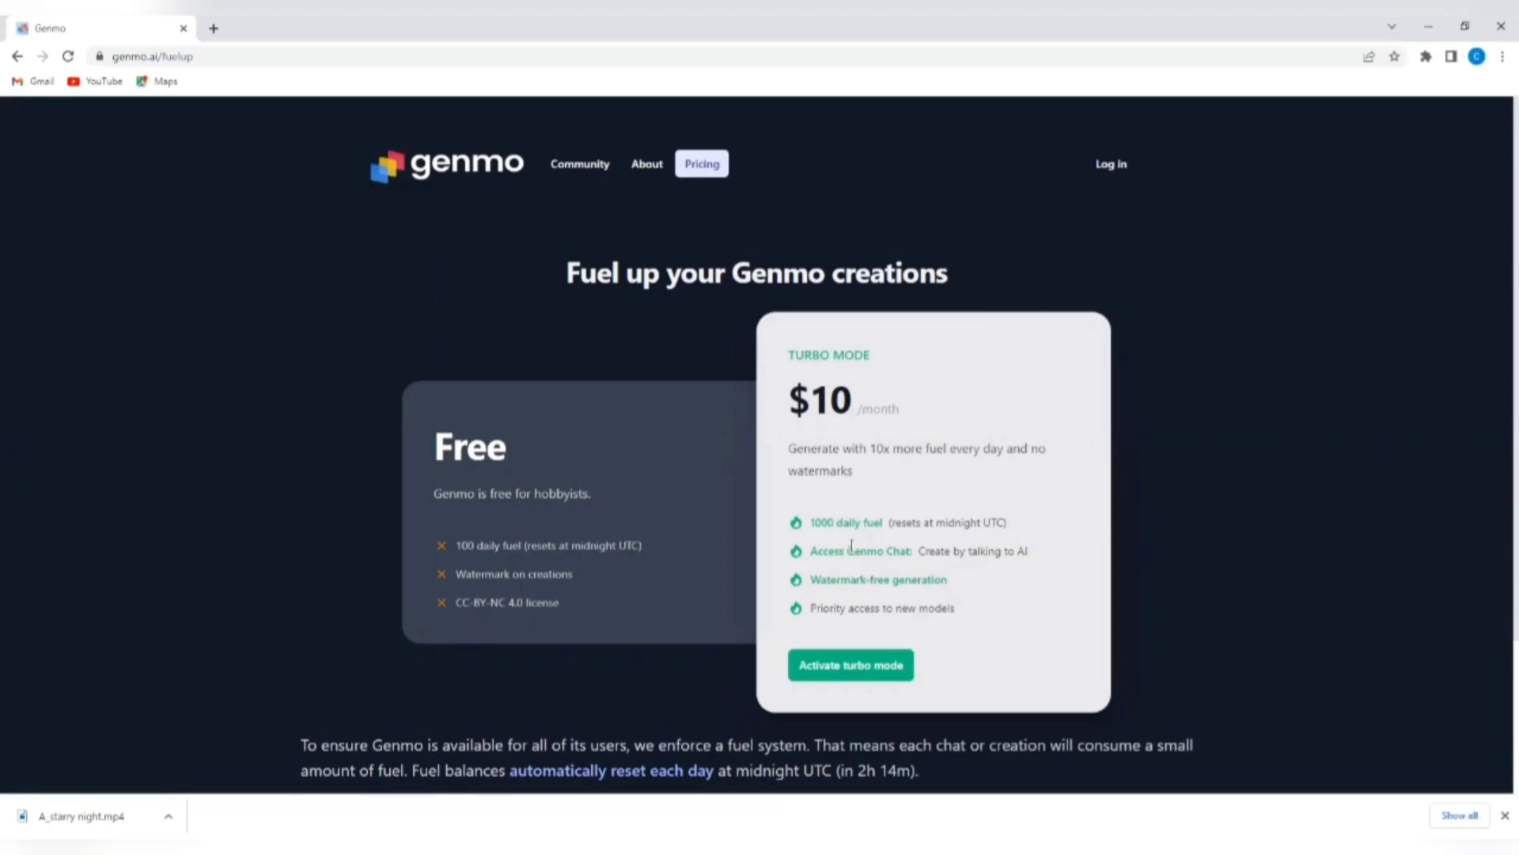
{"action": "scroll", "coordinate": [852, 547], "scroll_direction": "down", "scroll_amount": 1}
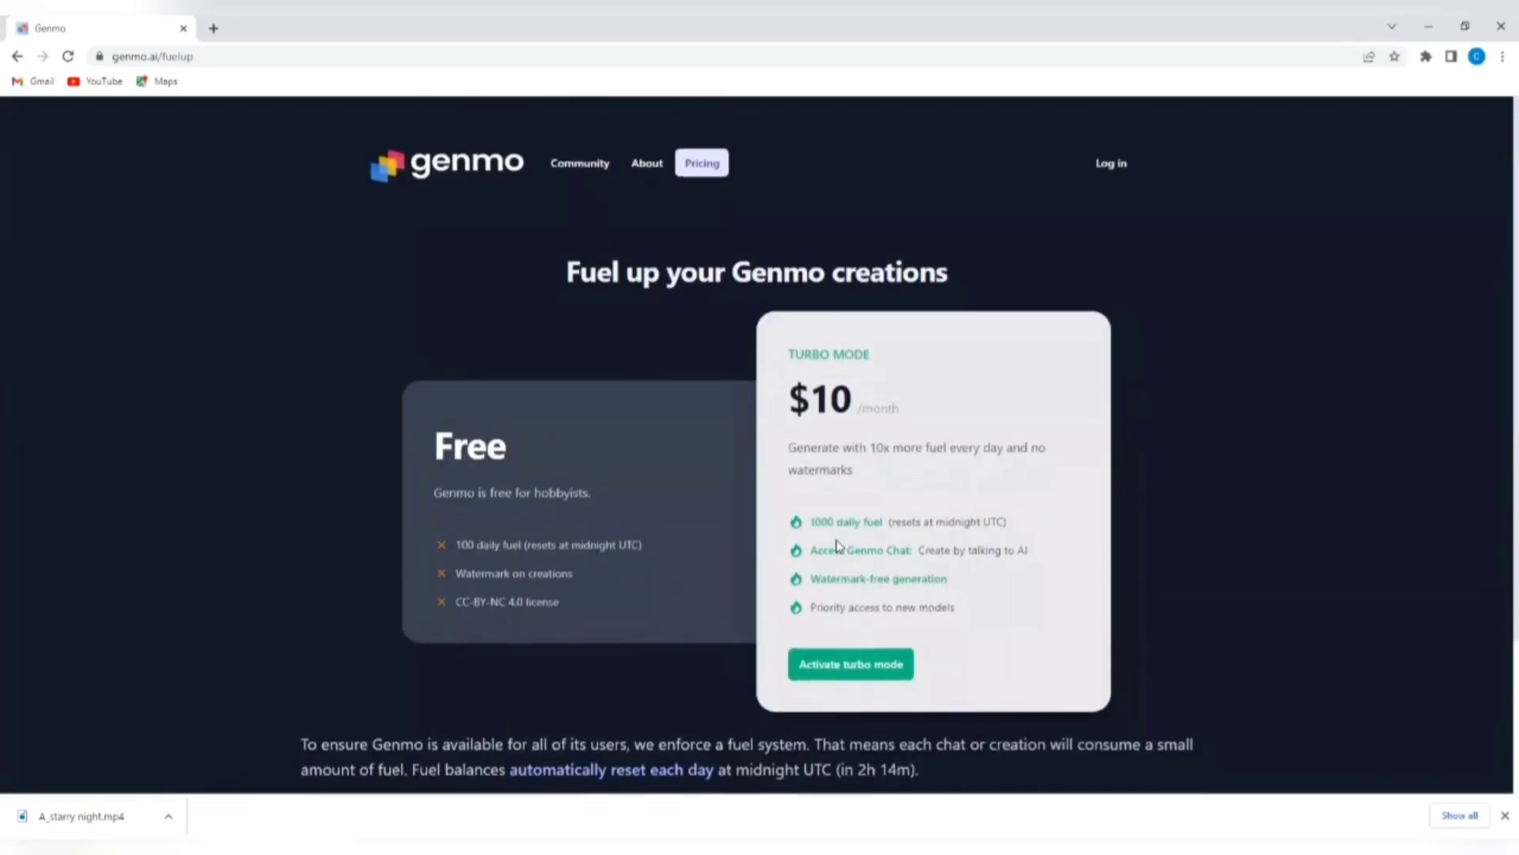
{"action": "scroll", "coordinate": [838, 545], "scroll_direction": "down", "scroll_amount": 2}
{"action": "scroll", "coordinate": [837, 542], "scroll_direction": "up", "scroll_amount": 2}
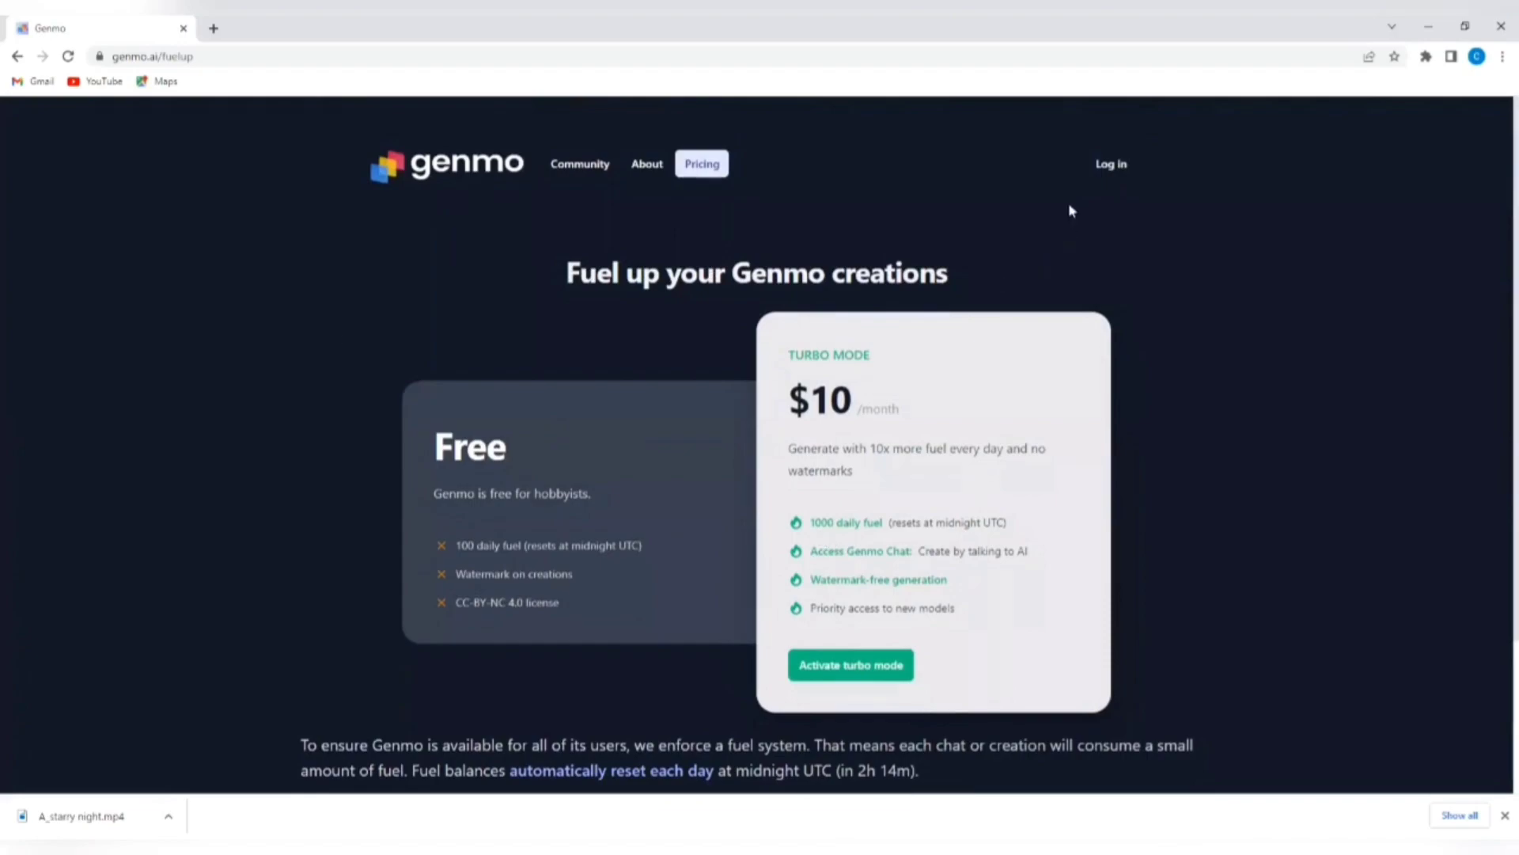
Sign in to Genmo with a Google account so the profile shows 'On waitlist'
{"action": "left_click", "coordinate": [1120, 168]}
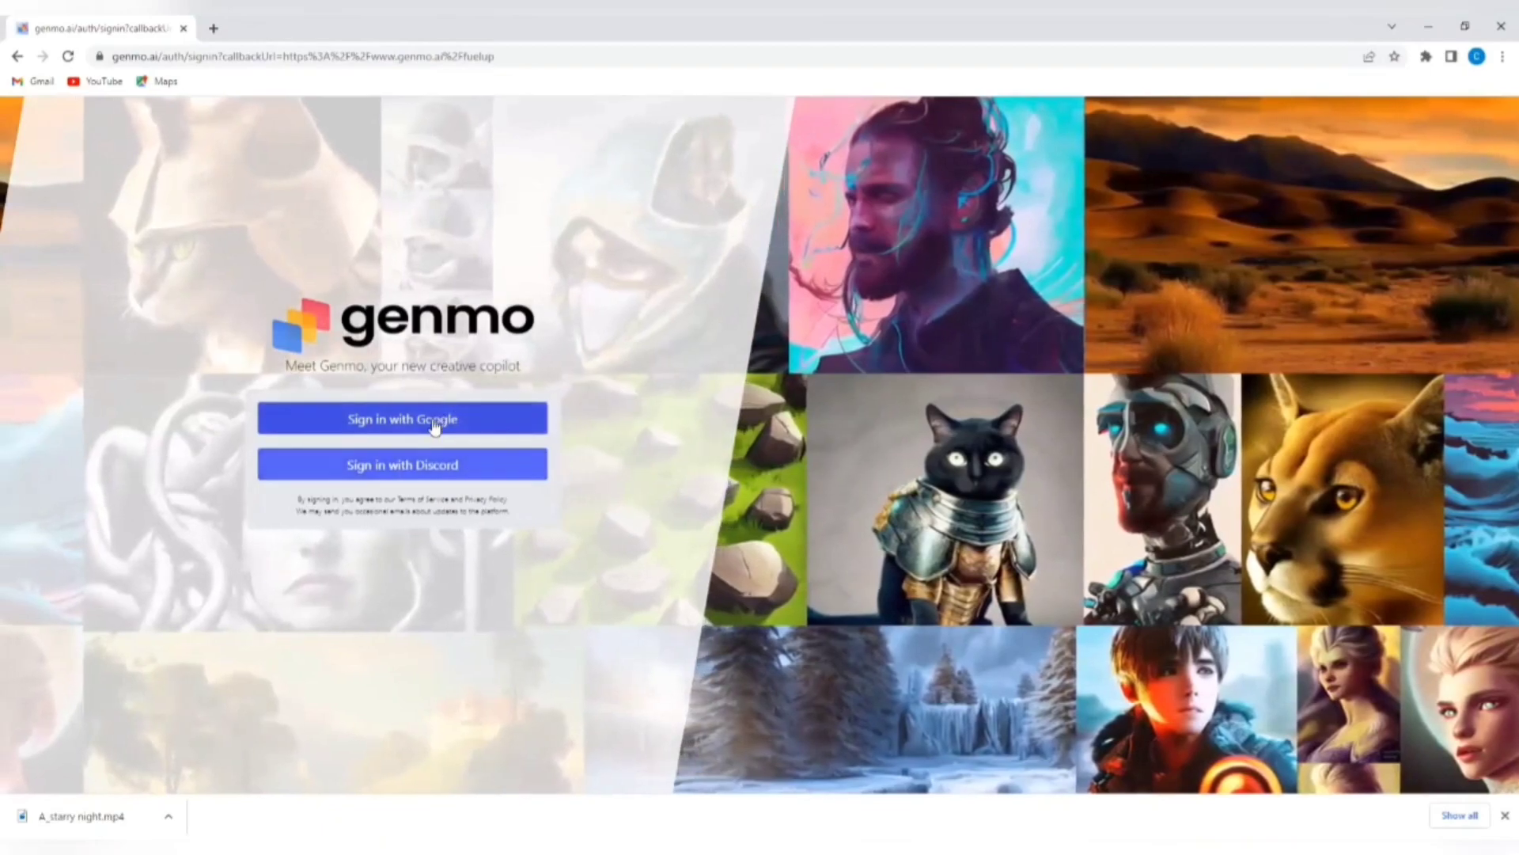
{"action": "left_click", "coordinate": [433, 419]}
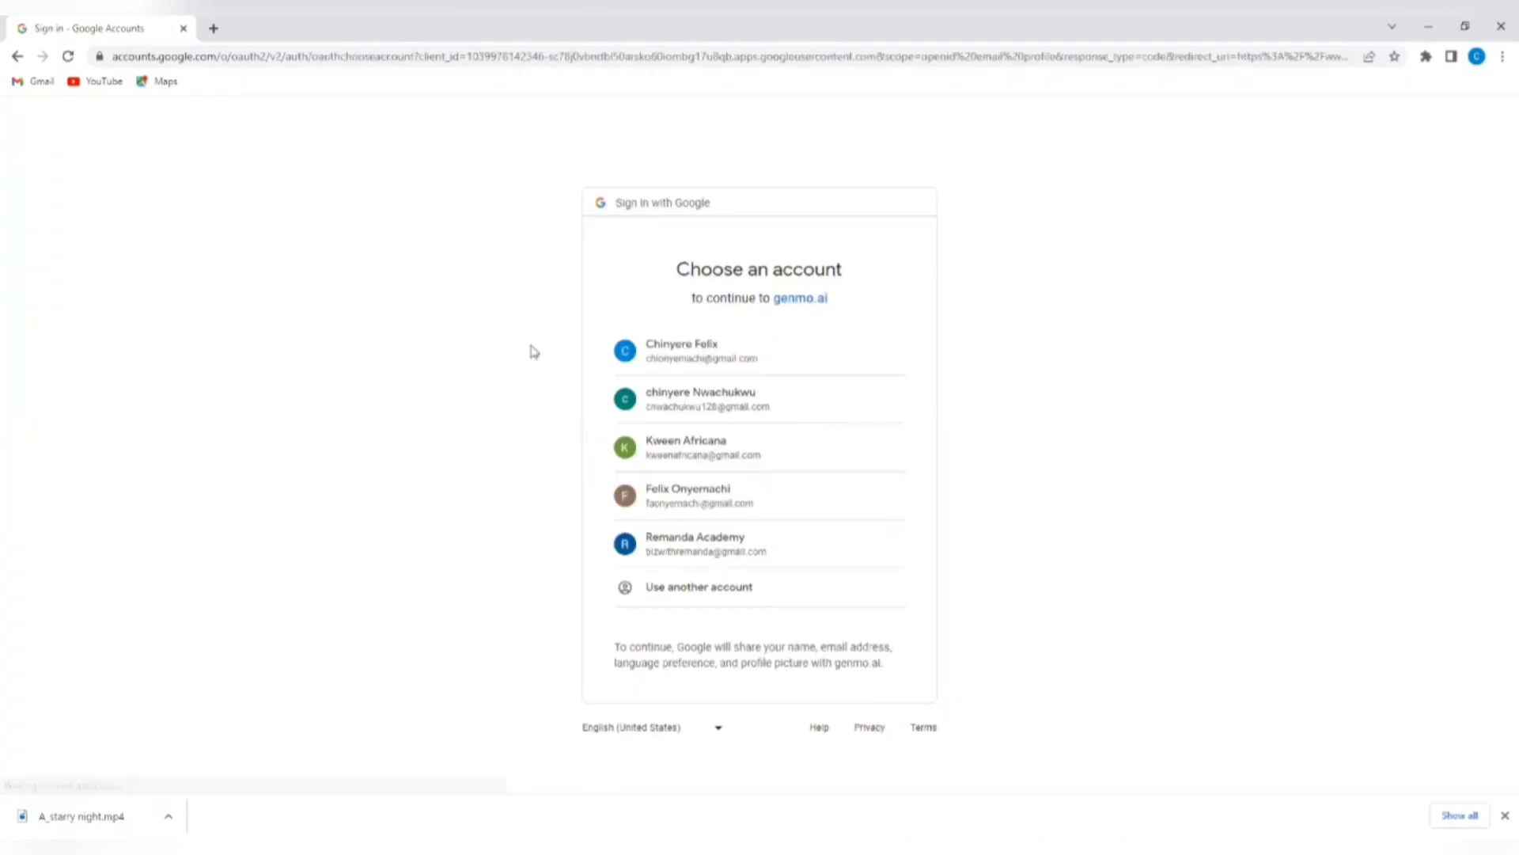
{"action": "left_click", "coordinate": [699, 495]}
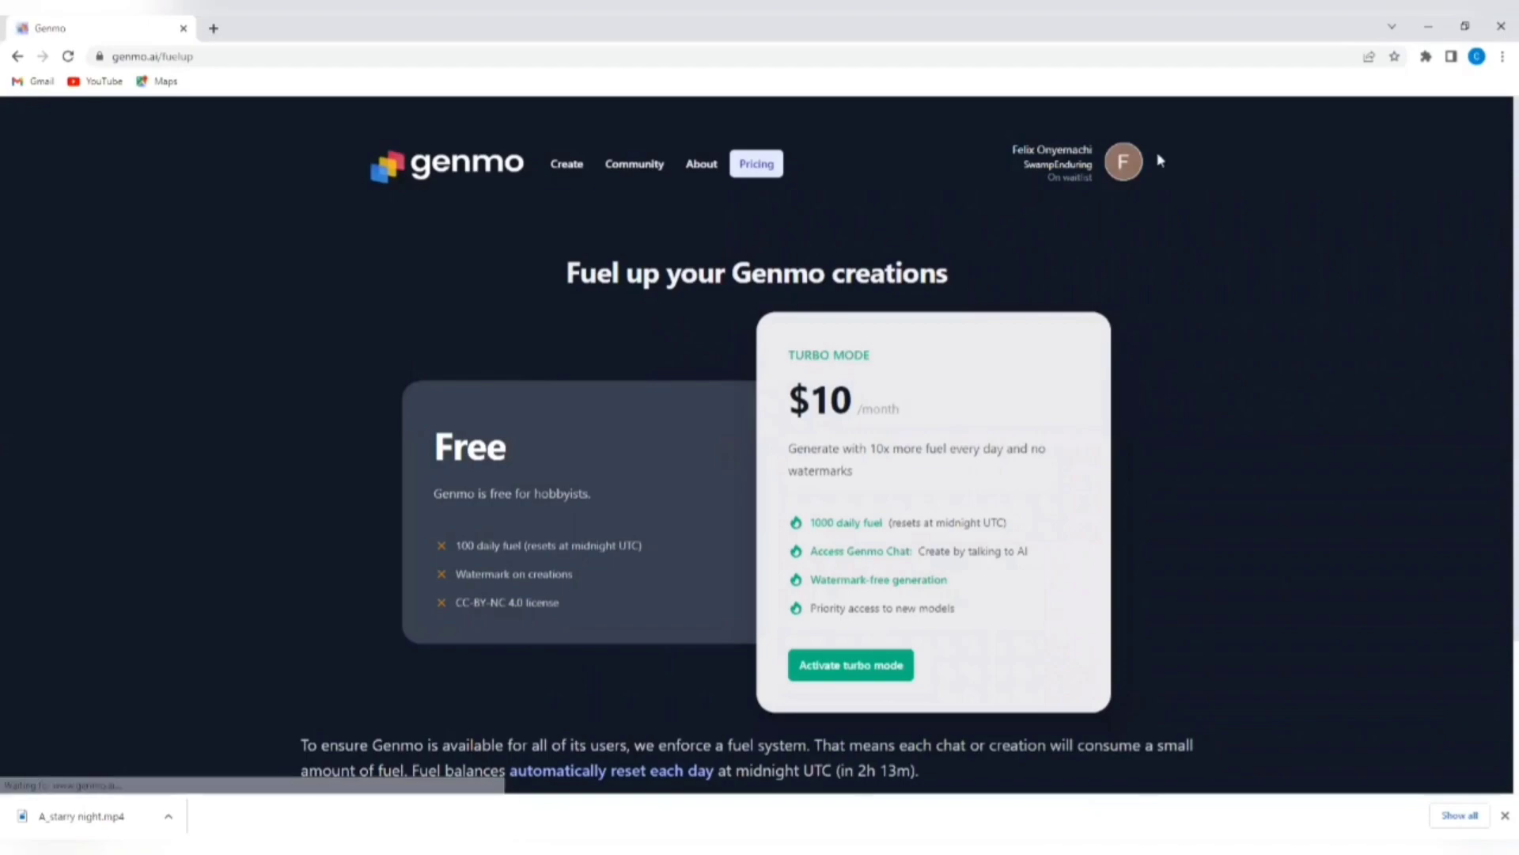
{"action": "mouse_move", "coordinate": [1055, 193]}
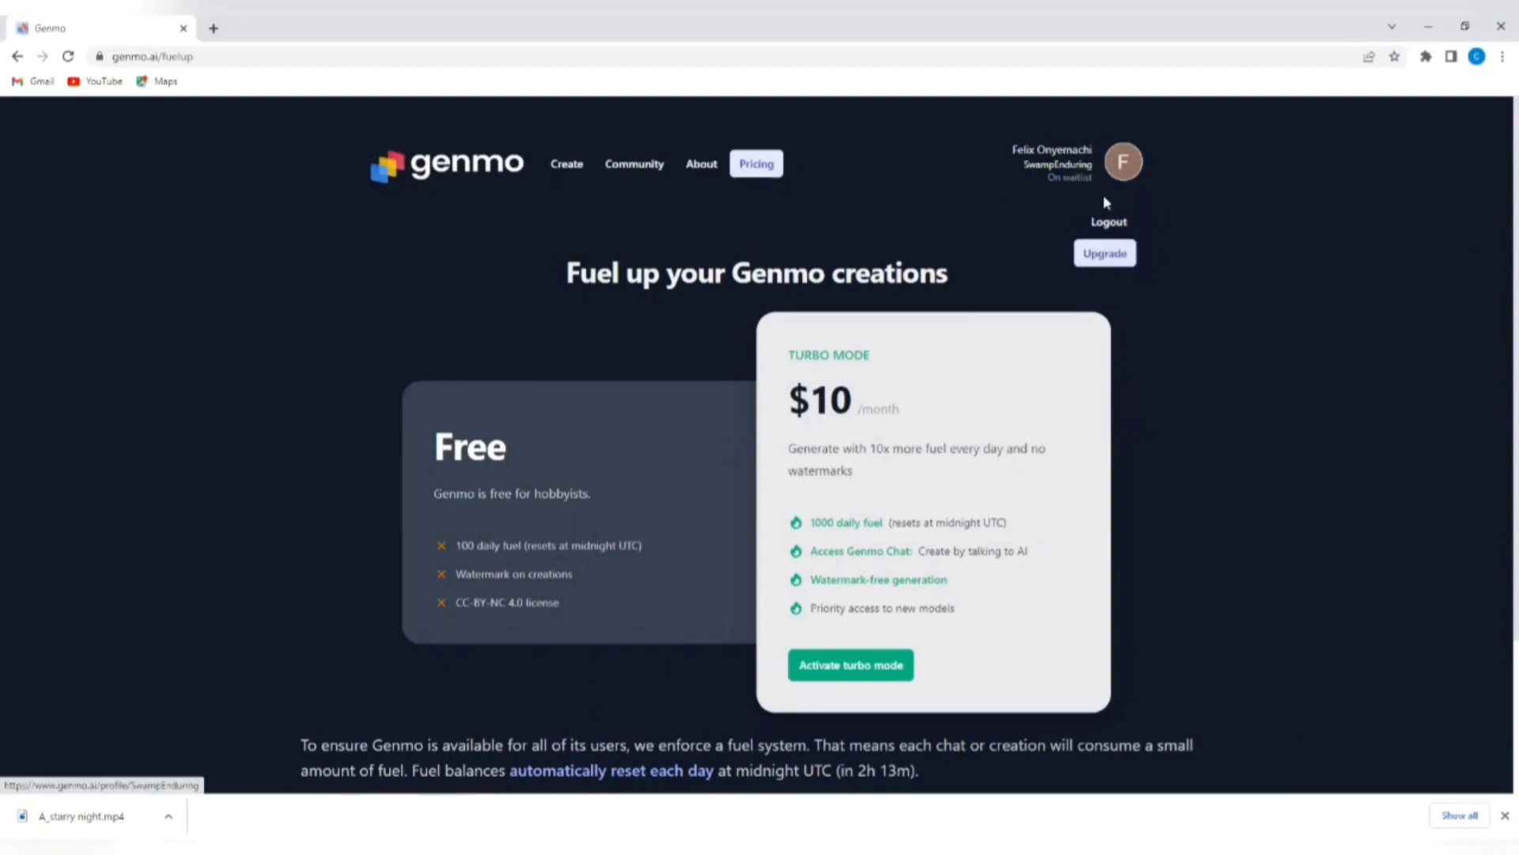
Open the Text-to-video page at 'Step 1: Create the first frame of your video'
{"action": "left_click", "coordinate": [577, 172]}
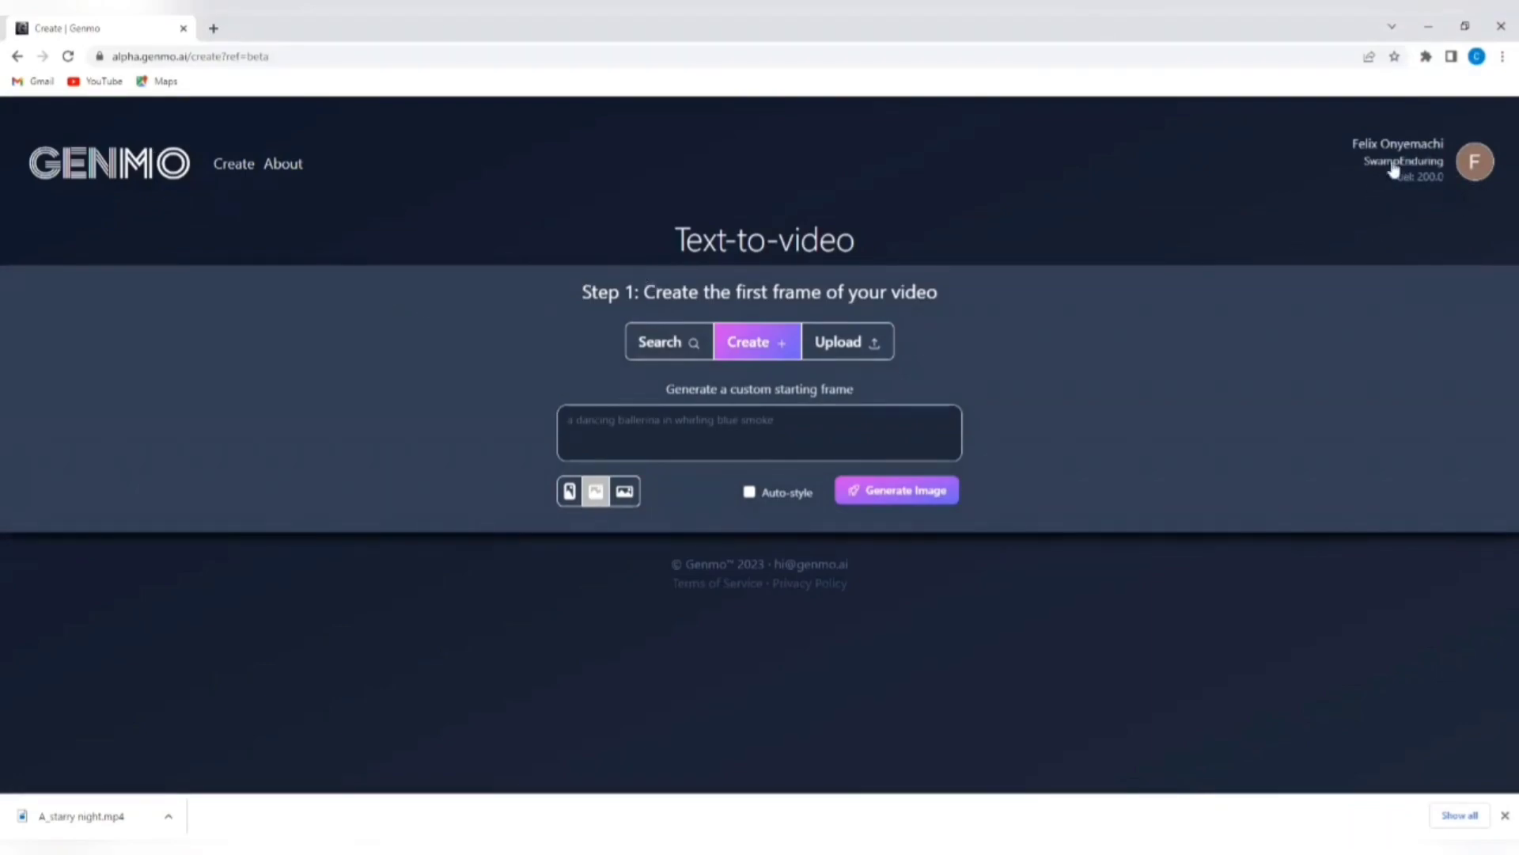
{"action": "mouse_move", "coordinate": [1430, 192]}
Type 'A starry' into the prompt, then try the aspect ratios and settle on square
{"action": "left_click", "coordinate": [649, 425]}
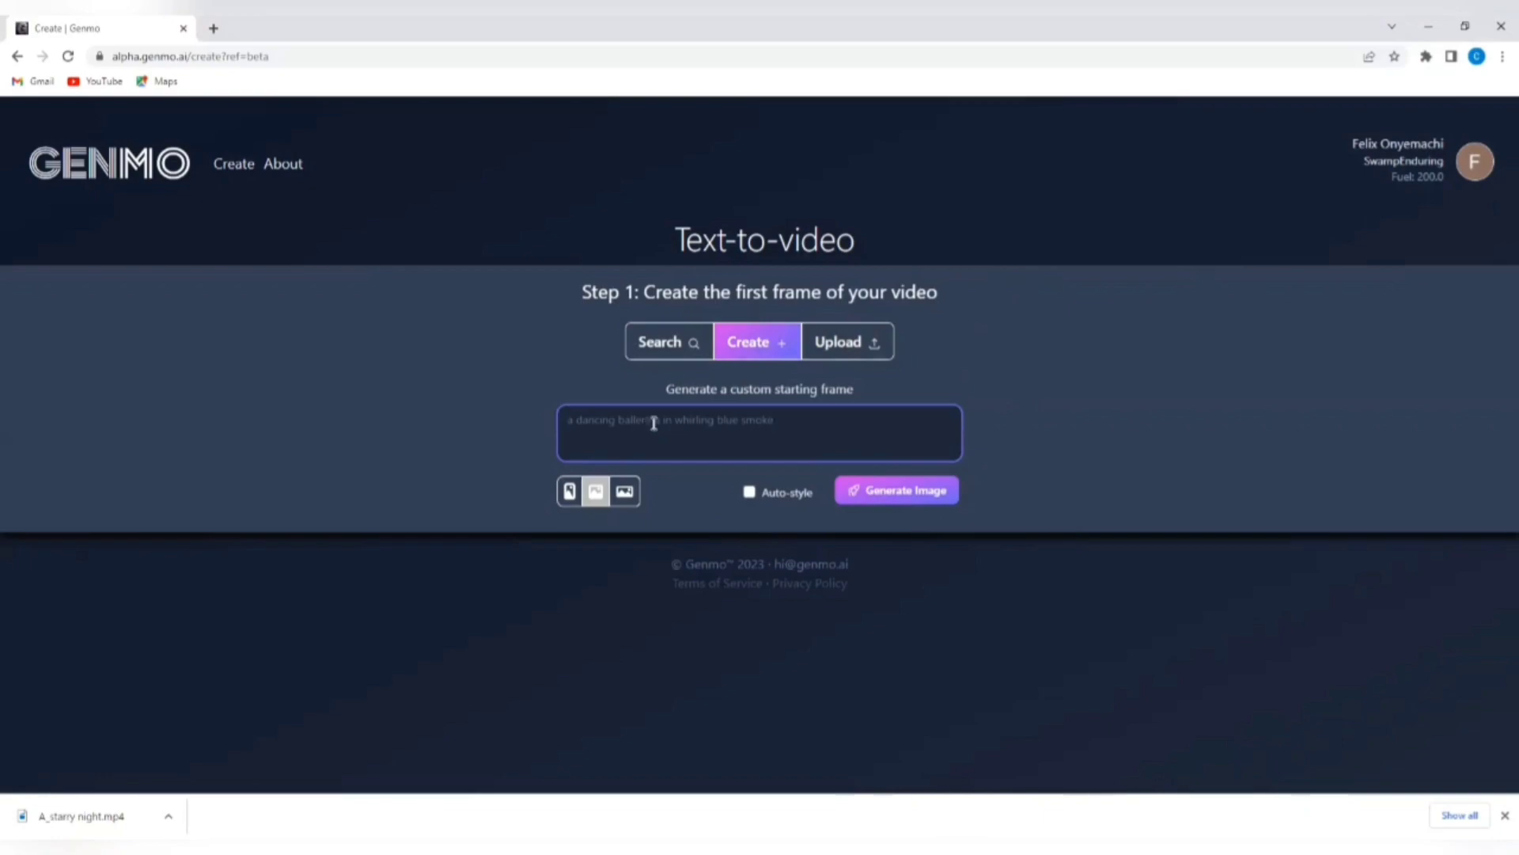
{"action": "type", "text": "A starry night"}
{"action": "left_click", "coordinate": [568, 502]}
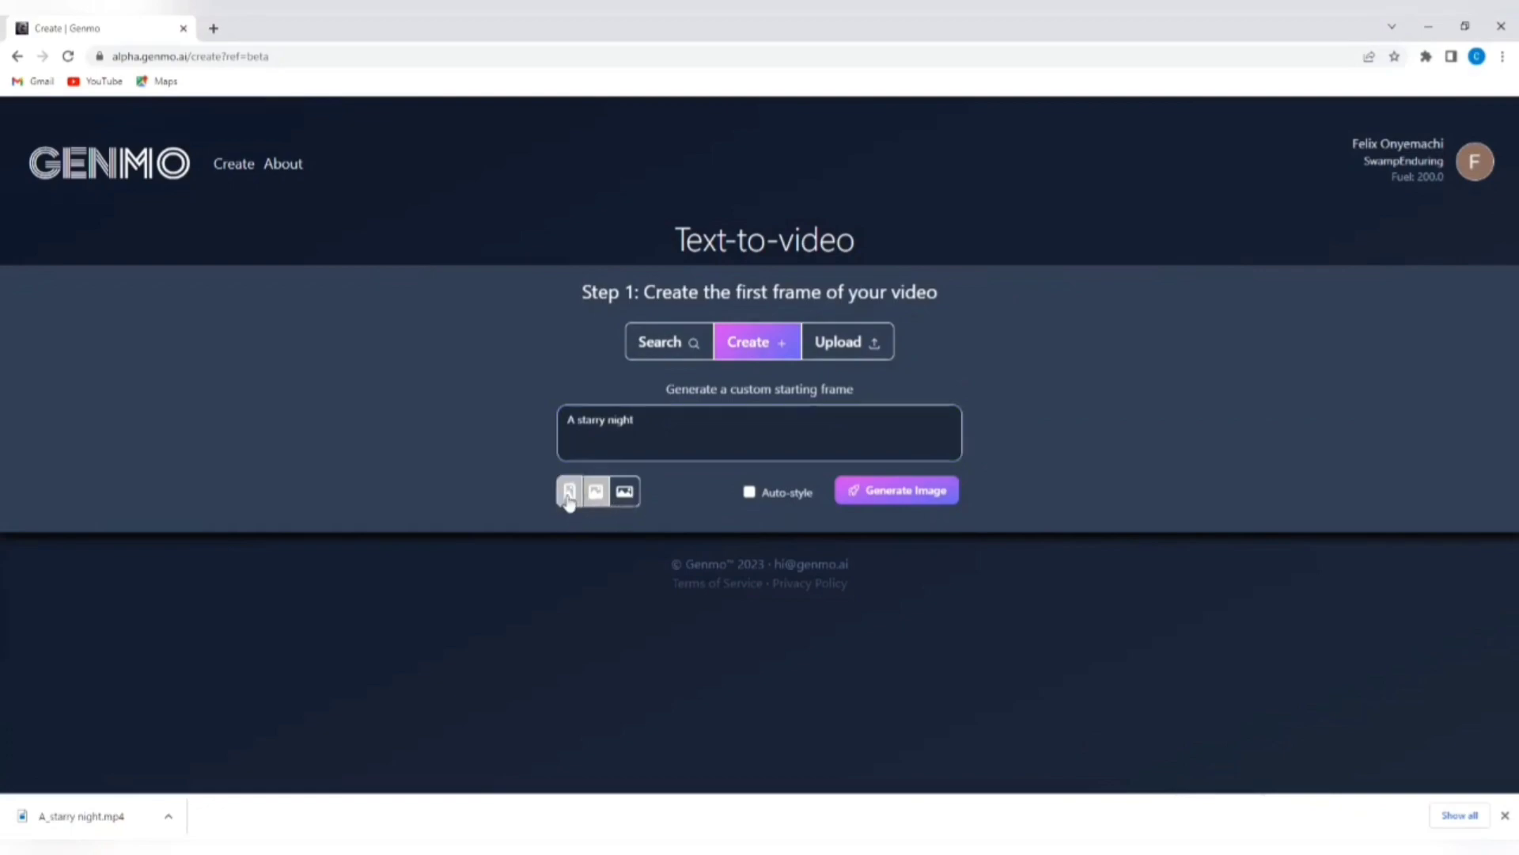
{"action": "left_click", "coordinate": [596, 502]}
{"action": "left_click", "coordinate": [629, 502]}
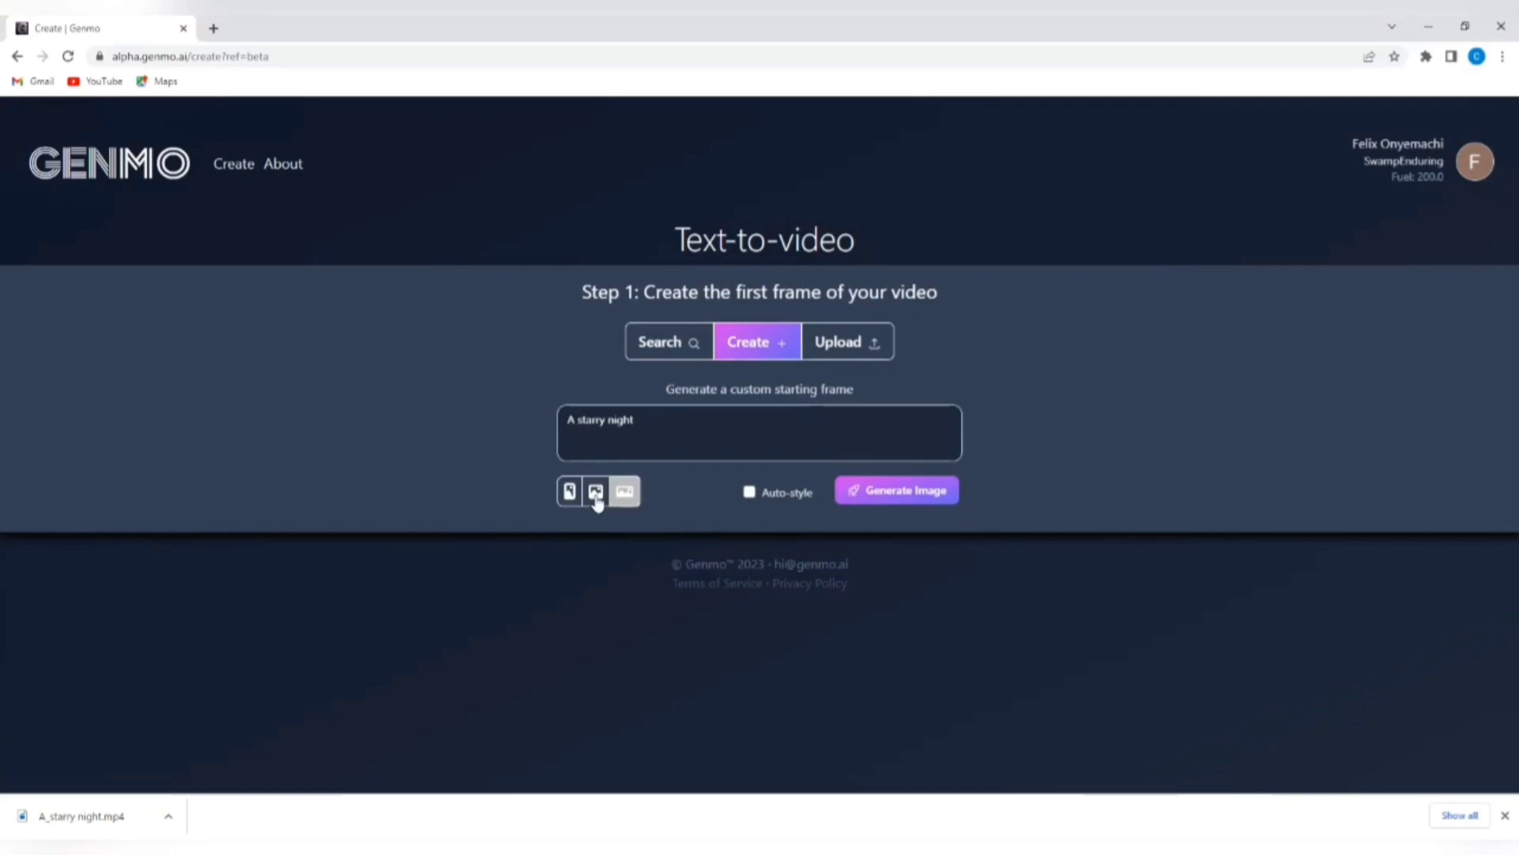
{"action": "left_click", "coordinate": [597, 502]}
Replace the old starry-night prompt with 'A dog with a bone'
{"action": "left_click", "coordinate": [635, 418]}
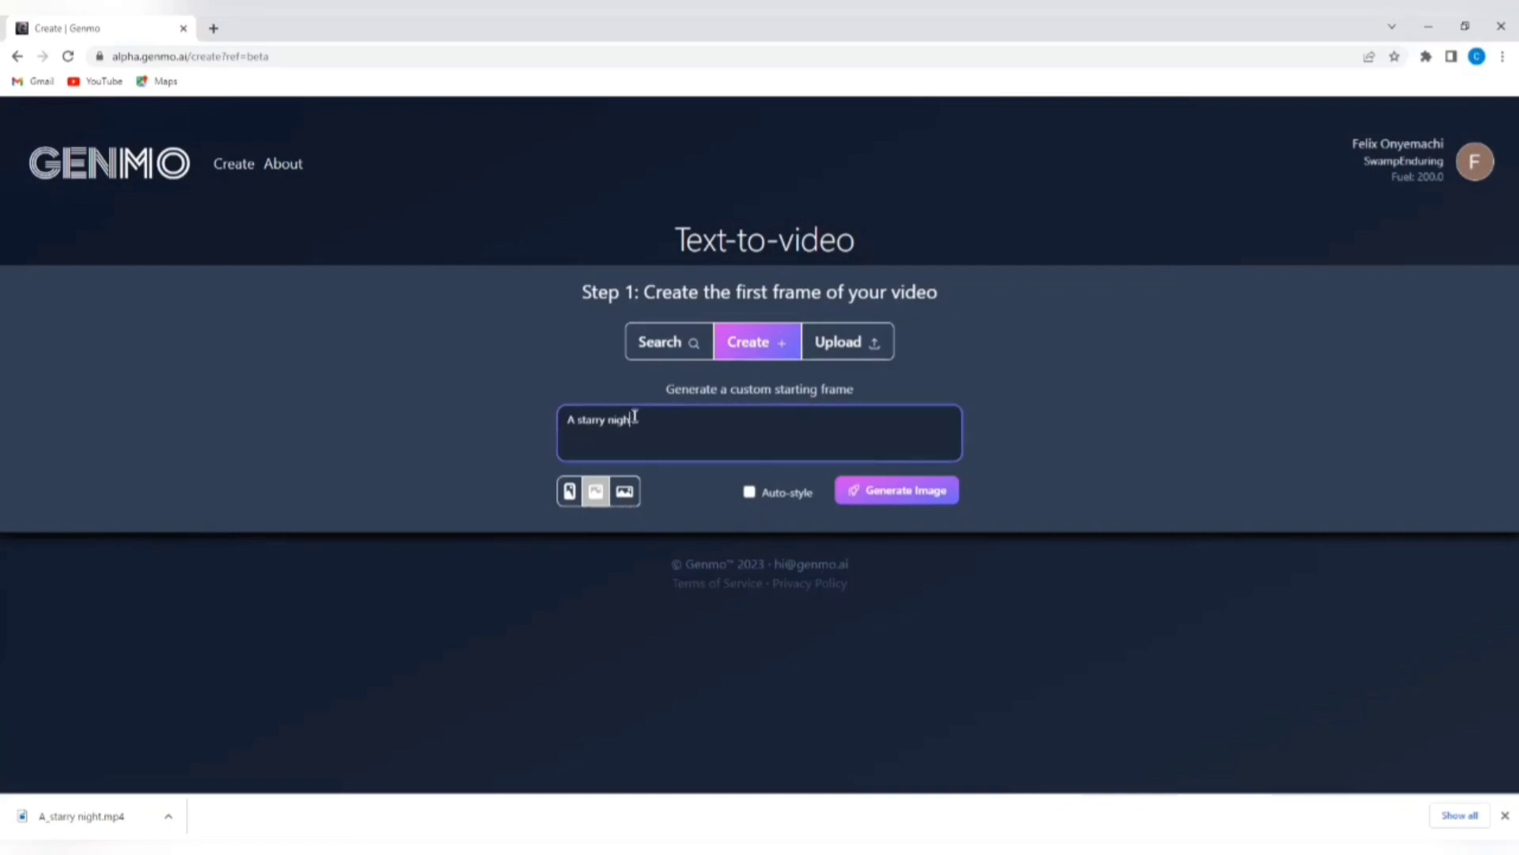
{"action": "key", "text": "BackSpace"}
{"action": "key", "text": "BackSpace"}
{"action": "key", "text": "BackSpace"}
{"action": "key", "text": "BackSpace"}
{"action": "key", "text": "BackSpace"}
{"action": "key", "text": "BackSpace"}
{"action": "key", "text": "BackSpace"}
{"action": "key", "text": "BackSpace"}
{"action": "key", "text": "BackSpace"}
{"action": "key", "text": "BackSpace"}
{"action": "key", "text": "BackSpace"}
{"action": "key", "text": "BackSpace"}
{"action": "key", "text": "BackSpace"}
{"action": "key", "text": "BackSpace"}
{"action": "type", "text": "A"}
{"action": "type", "text": "dog with a bone"}
Generate a square image from 'A dog with a bone' and view the seated dog holding a bone
{"action": "left_click", "coordinate": [874, 499]}
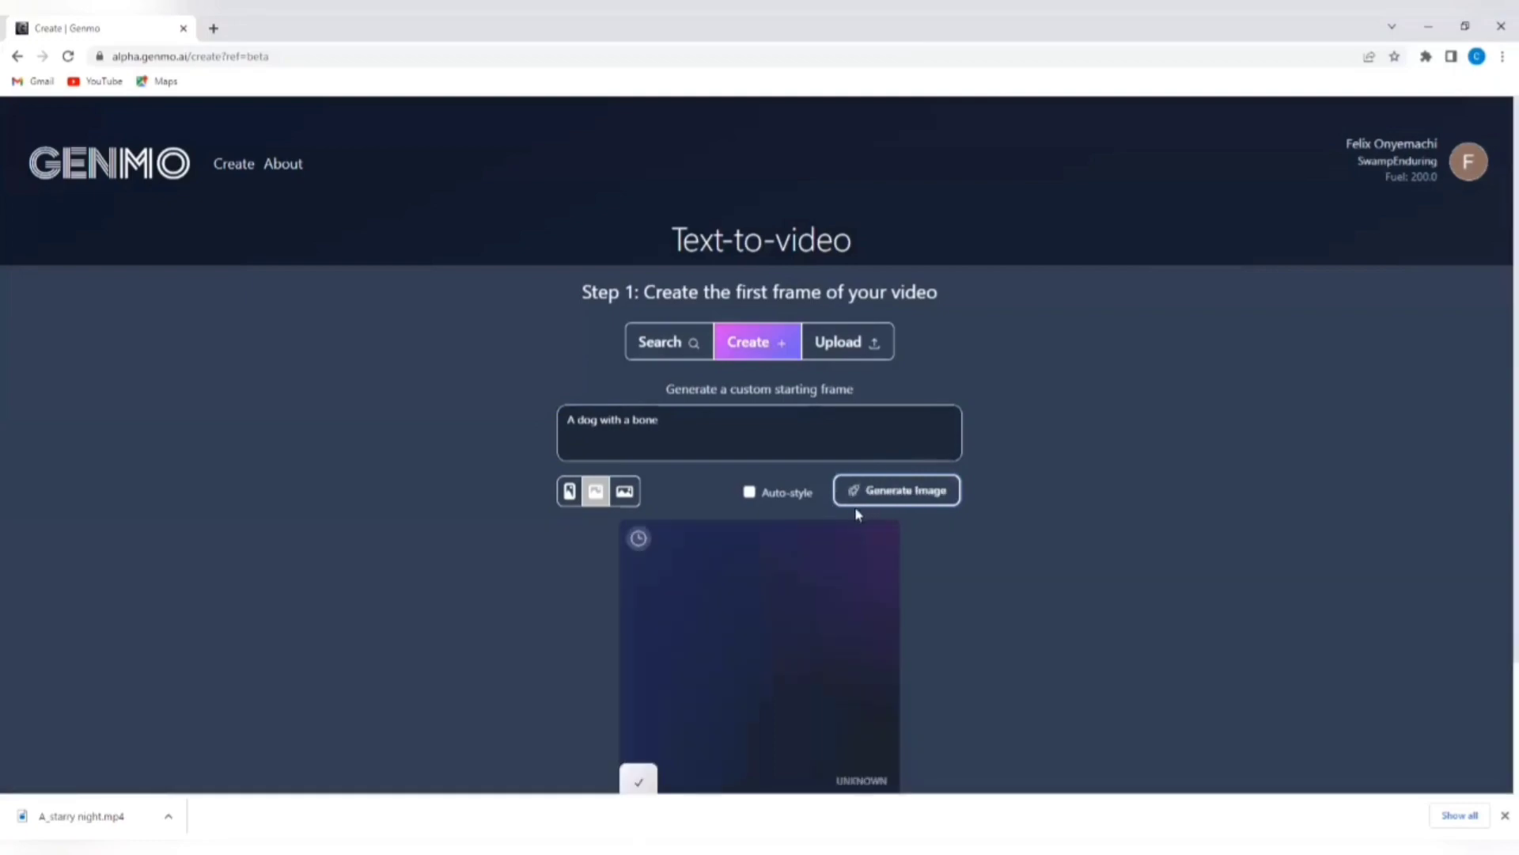
{"action": "scroll", "coordinate": [852, 461], "scroll_direction": "down", "scroll_amount": 1}
{"action": "scroll", "coordinate": [853, 462], "scroll_direction": "down", "scroll_amount": 2}
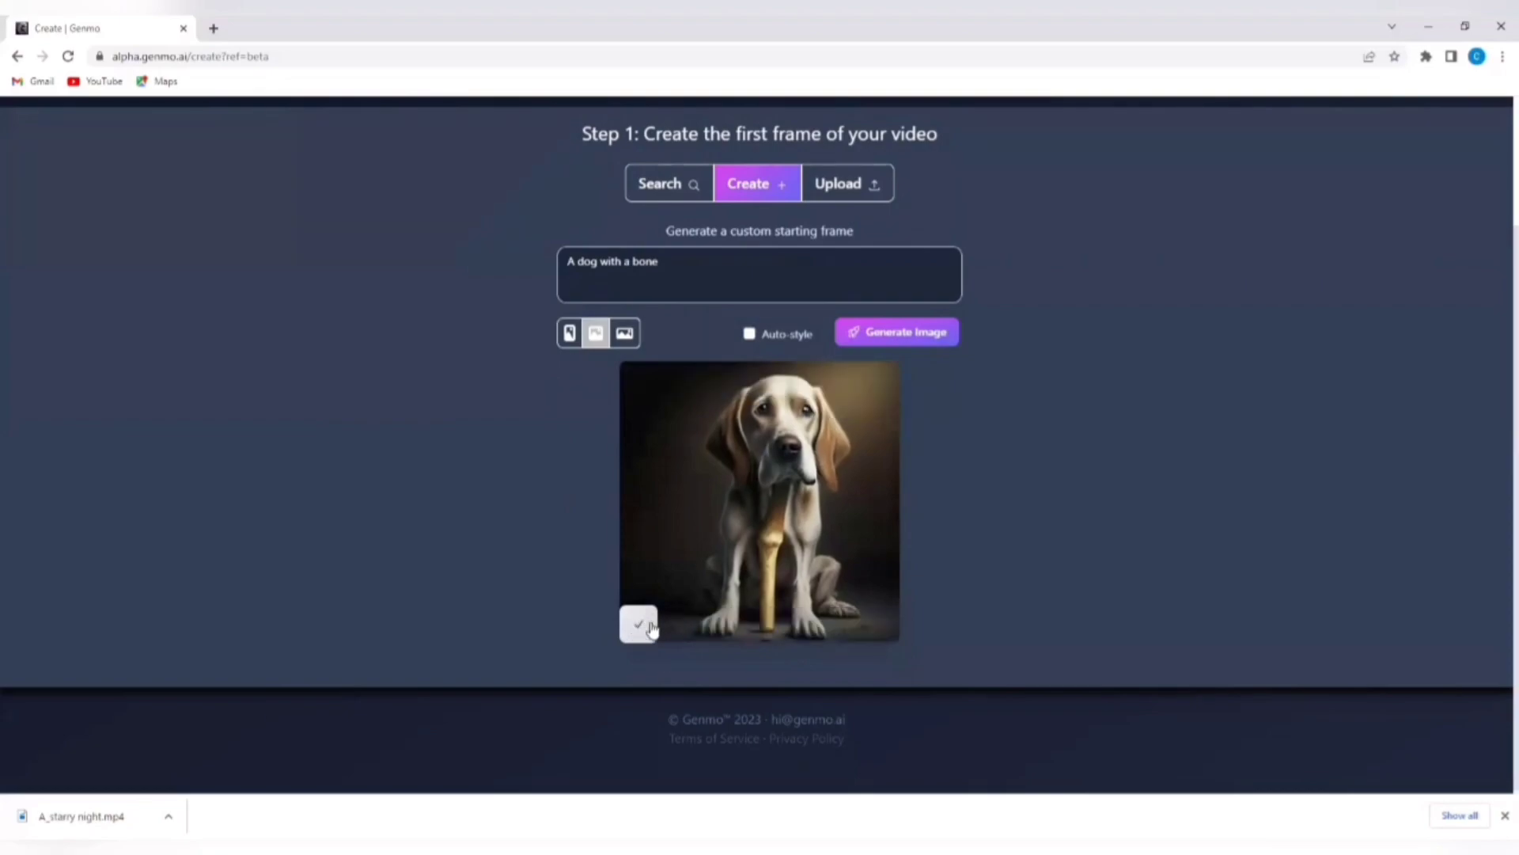
{"action": "scroll", "coordinate": [1197, 467], "scroll_direction": "up", "scroll_amount": 2}
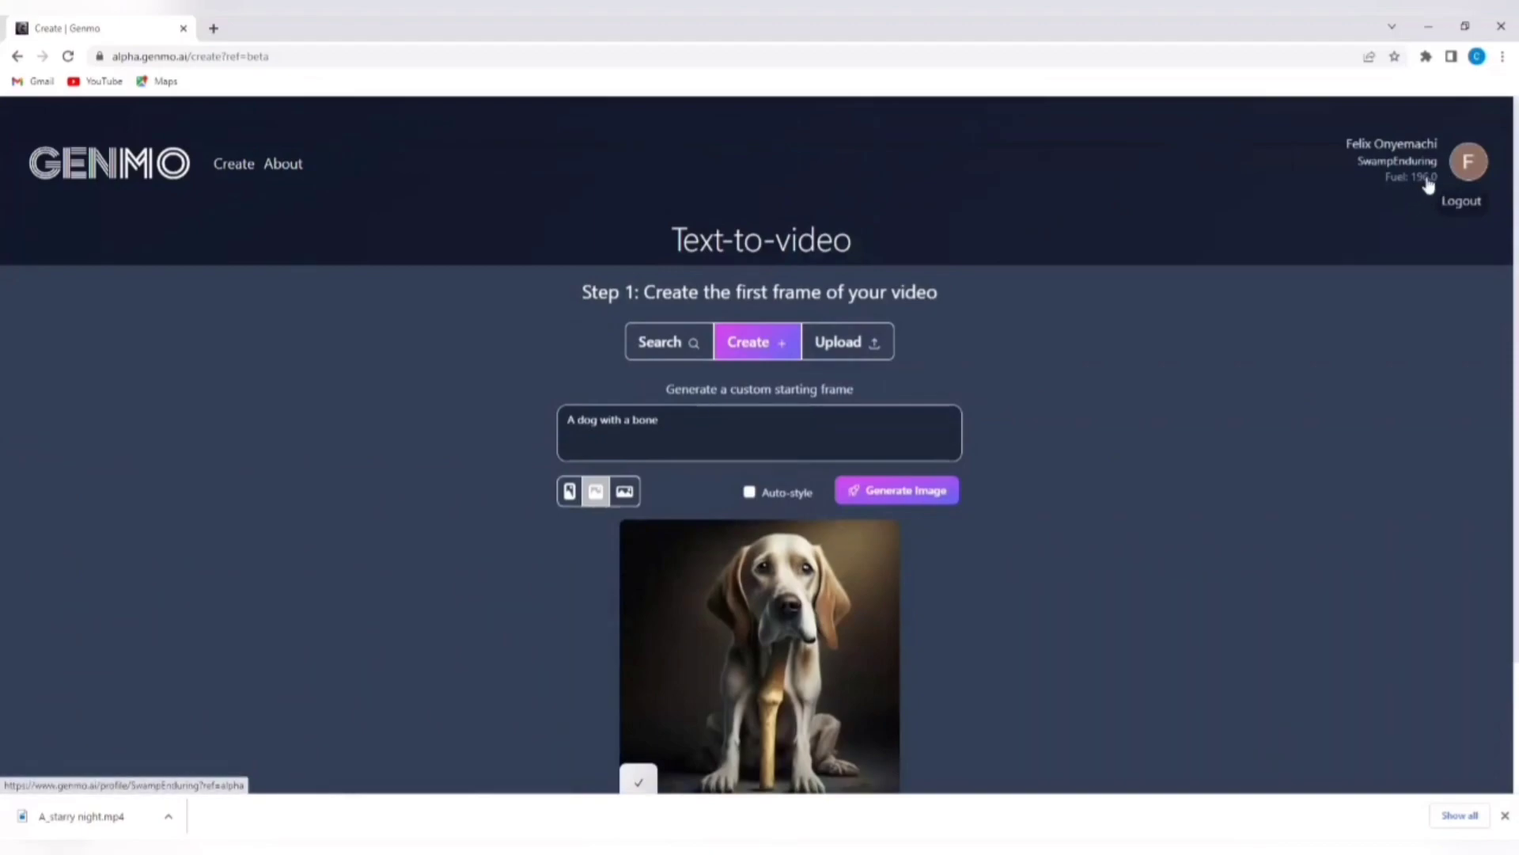
{"action": "scroll", "coordinate": [728, 418], "scroll_direction": "down", "scroll_amount": 2}
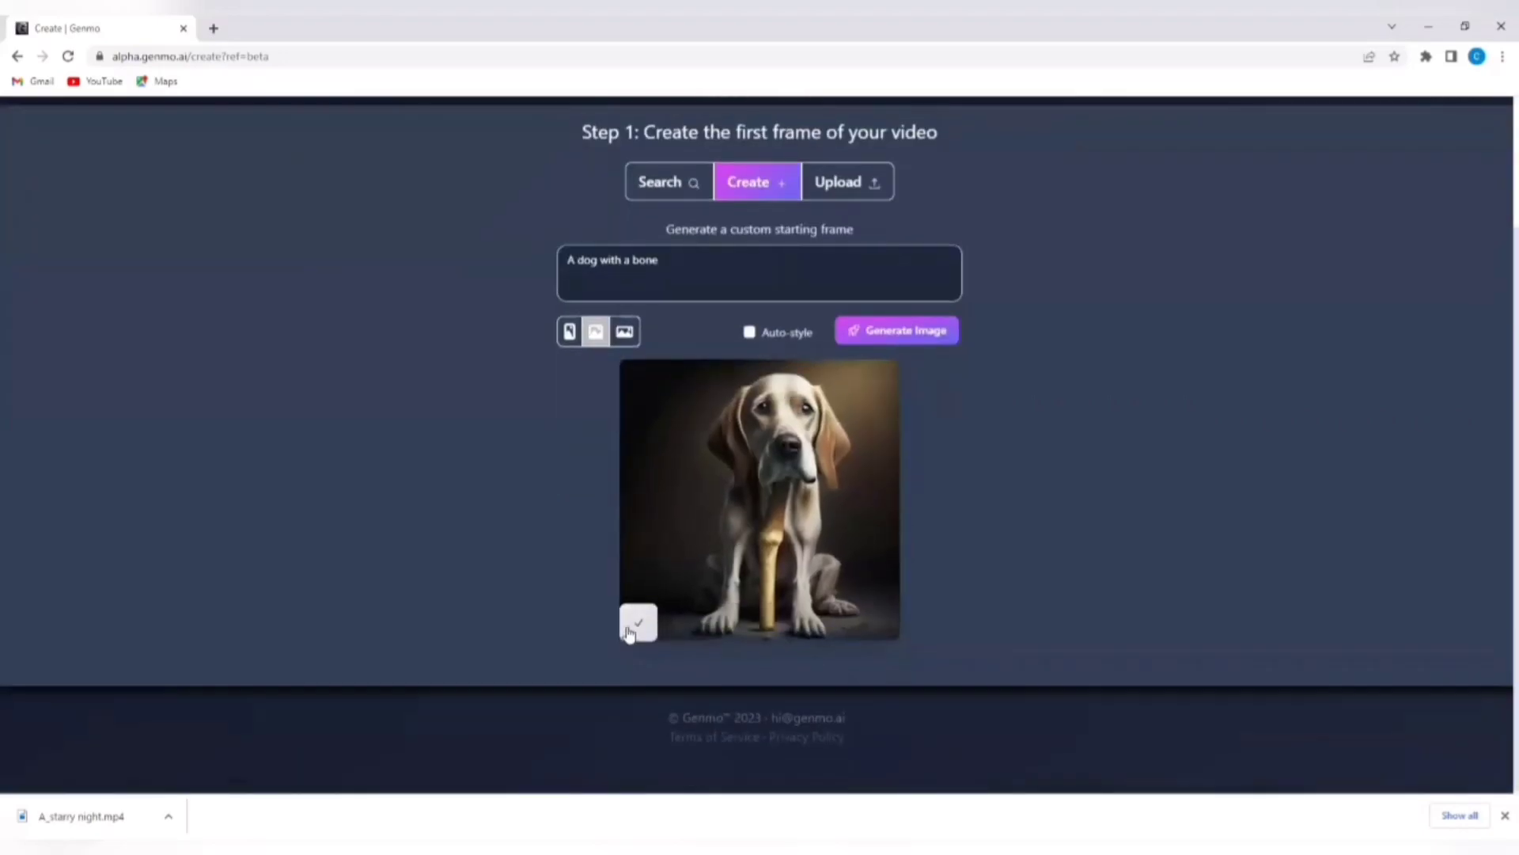
Accept the seated-dog image as the starting frame to reach Step 2's refinement page
{"action": "left_click", "coordinate": [638, 625]}
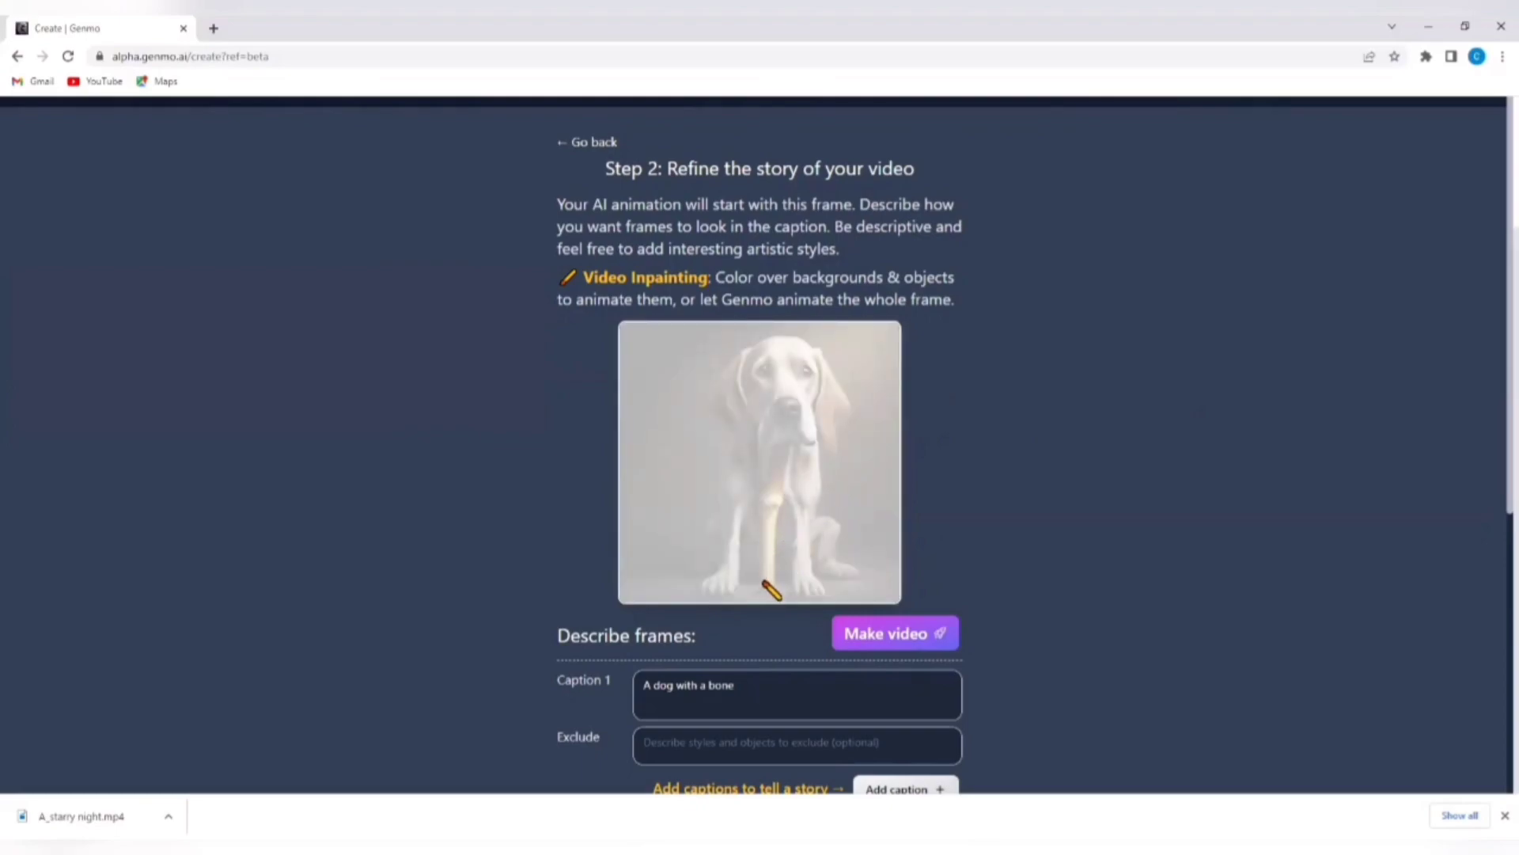
Mask the whole dog in blue, shrink the brush, and add a small stroke to its right
{"action": "mouse_move", "coordinate": [765, 585]}
{"action": "left_mouse_down"}
{"action": "mouse_move", "coordinate": [786, 554]}
{"action": "mouse_move", "coordinate": [780, 589]}
{"action": "mouse_move", "coordinate": [764, 589]}
{"action": "mouse_move", "coordinate": [783, 519]}
{"action": "mouse_move", "coordinate": [769, 515]}
{"action": "mouse_move", "coordinate": [799, 414]}
{"action": "mouse_move", "coordinate": [809, 448]}
{"action": "mouse_move", "coordinate": [813, 398]}
{"action": "mouse_move", "coordinate": [827, 437]}
{"action": "mouse_move", "coordinate": [840, 410]}
{"action": "mouse_move", "coordinate": [794, 346]}
{"action": "mouse_move", "coordinate": [736, 372]}
{"action": "mouse_move", "coordinate": [709, 423]}
{"action": "mouse_move", "coordinate": [792, 356]}
{"action": "mouse_move", "coordinate": [809, 390]}
{"action": "mouse_move", "coordinate": [734, 419]}
{"action": "mouse_move", "coordinate": [774, 377]}
{"action": "mouse_move", "coordinate": [765, 415]}
{"action": "mouse_move", "coordinate": [809, 380]}
{"action": "mouse_move", "coordinate": [765, 437]}
{"action": "mouse_move", "coordinate": [750, 428]}
{"action": "mouse_move", "coordinate": [728, 447]}
{"action": "mouse_move", "coordinate": [724, 475]}
{"action": "mouse_move", "coordinate": [772, 455]}
{"action": "mouse_move", "coordinate": [741, 495]}
{"action": "mouse_move", "coordinate": [732, 527]}
{"action": "mouse_move", "coordinate": [756, 499]}
{"action": "mouse_move", "coordinate": [732, 580]}
{"action": "mouse_move", "coordinate": [698, 597]}
{"action": "mouse_move", "coordinate": [718, 596]}
{"action": "mouse_move", "coordinate": [730, 546]}
{"action": "mouse_move", "coordinate": [807, 463]}
{"action": "mouse_move", "coordinate": [821, 481]}
{"action": "mouse_move", "coordinate": [798, 506]}
{"action": "mouse_move", "coordinate": [803, 539]}
{"action": "mouse_move", "coordinate": [817, 489]}
{"action": "mouse_move", "coordinate": [791, 587]}
{"action": "mouse_move", "coordinate": [811, 577]}
{"action": "mouse_move", "coordinate": [815, 601]}
{"action": "mouse_move", "coordinate": [854, 582]}
{"action": "mouse_move", "coordinate": [824, 535]}
{"action": "mouse_move", "coordinate": [834, 553]}
{"action": "mouse_move", "coordinate": [841, 542]}
{"action": "mouse_move", "coordinate": [835, 558]}
{"action": "mouse_move", "coordinate": [766, 583]}
{"action": "mouse_move", "coordinate": [773, 559]}
{"action": "mouse_move", "coordinate": [754, 599]}
{"action": "mouse_move", "coordinate": [800, 414]}
{"action": "mouse_move", "coordinate": [753, 486]}
{"action": "mouse_move", "coordinate": [757, 438]}
{"action": "left_mouse_up"}
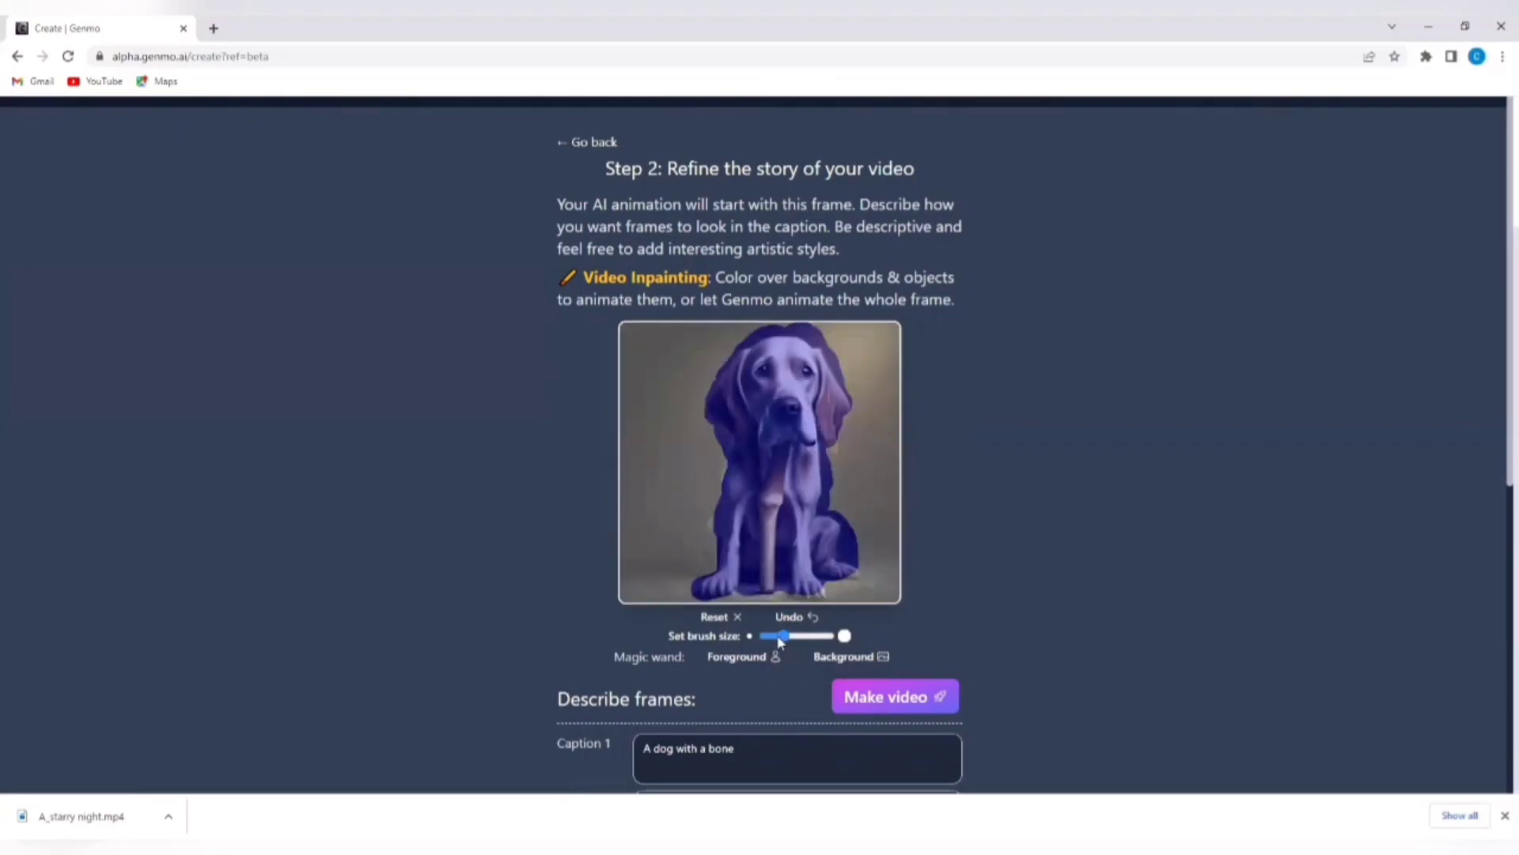
{"action": "left_click_drag", "start_coordinate": [781, 637], "coordinate": [765, 638]}
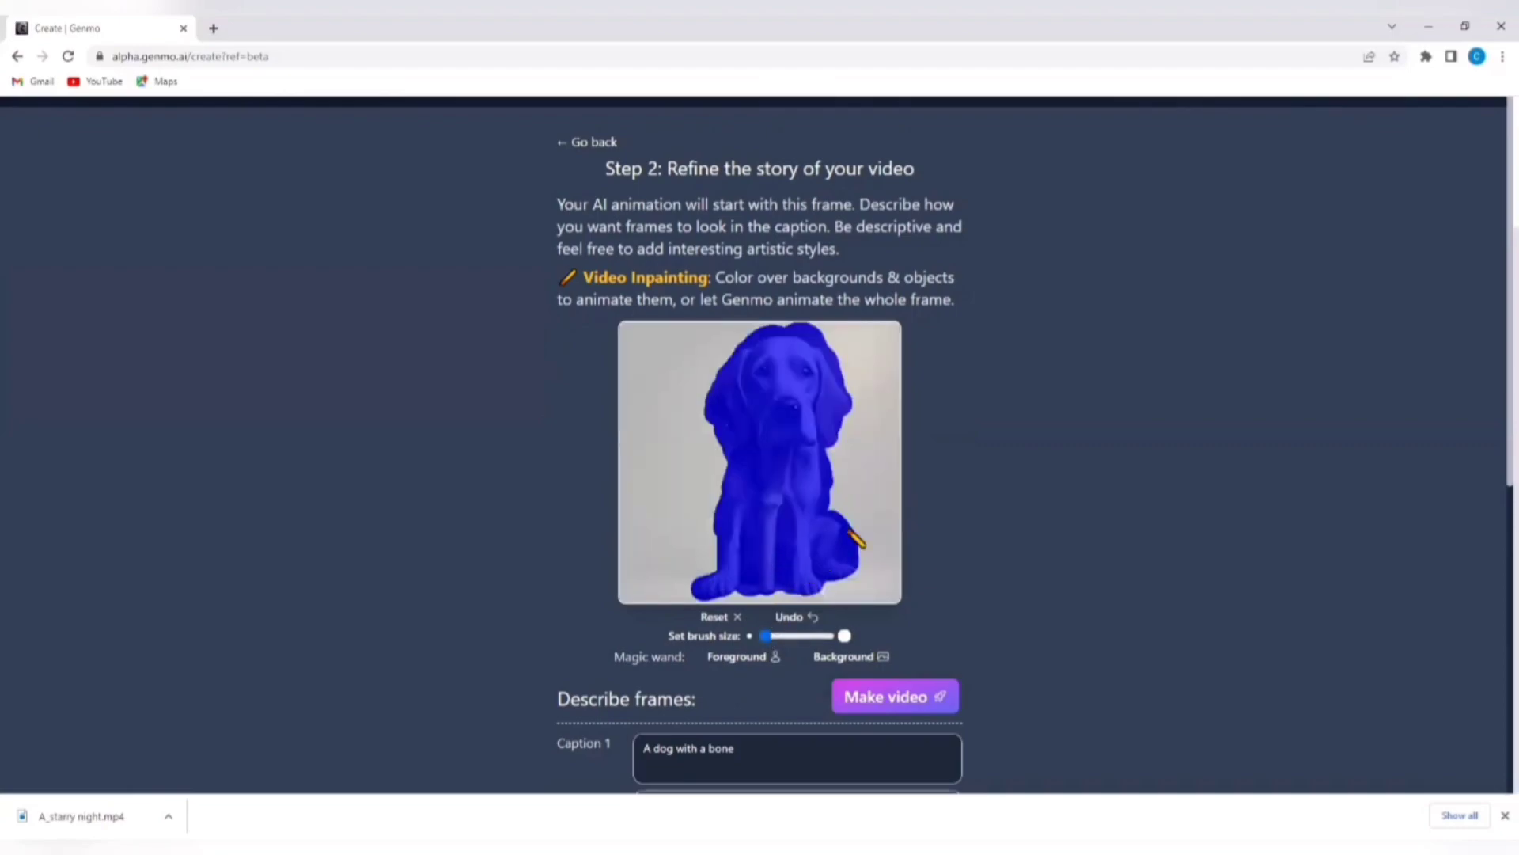
{"action": "left_click_drag", "start_coordinate": [880, 495], "coordinate": [860, 467]}
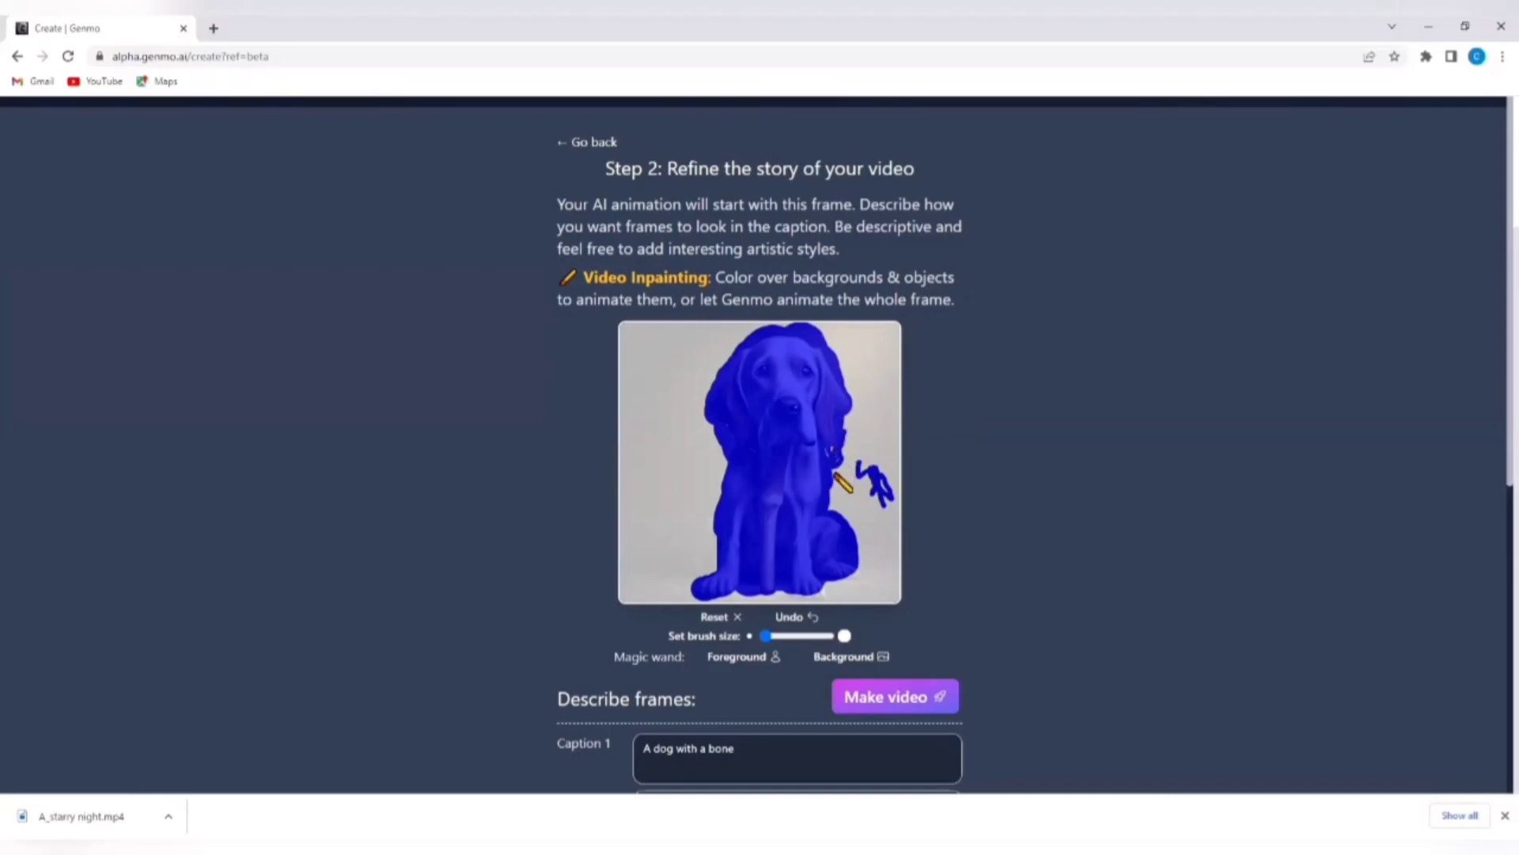
Set the video Length slider to 3.4 sec in Customize options
{"action": "scroll", "coordinate": [815, 447], "scroll_direction": "down", "scroll_amount": 4}
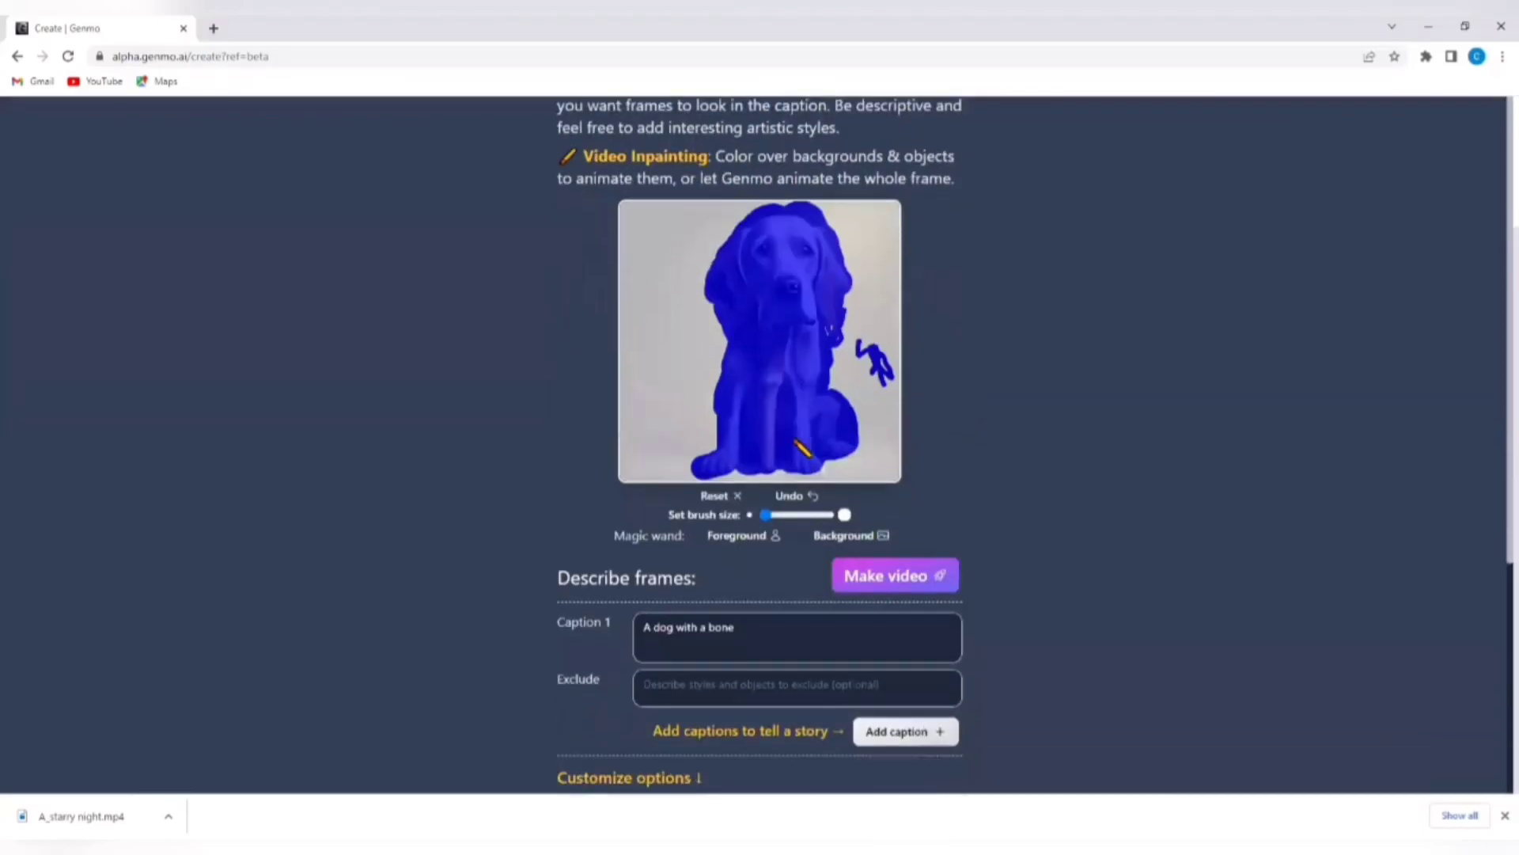
{"action": "scroll", "coordinate": [782, 416], "scroll_direction": "down", "scroll_amount": 1}
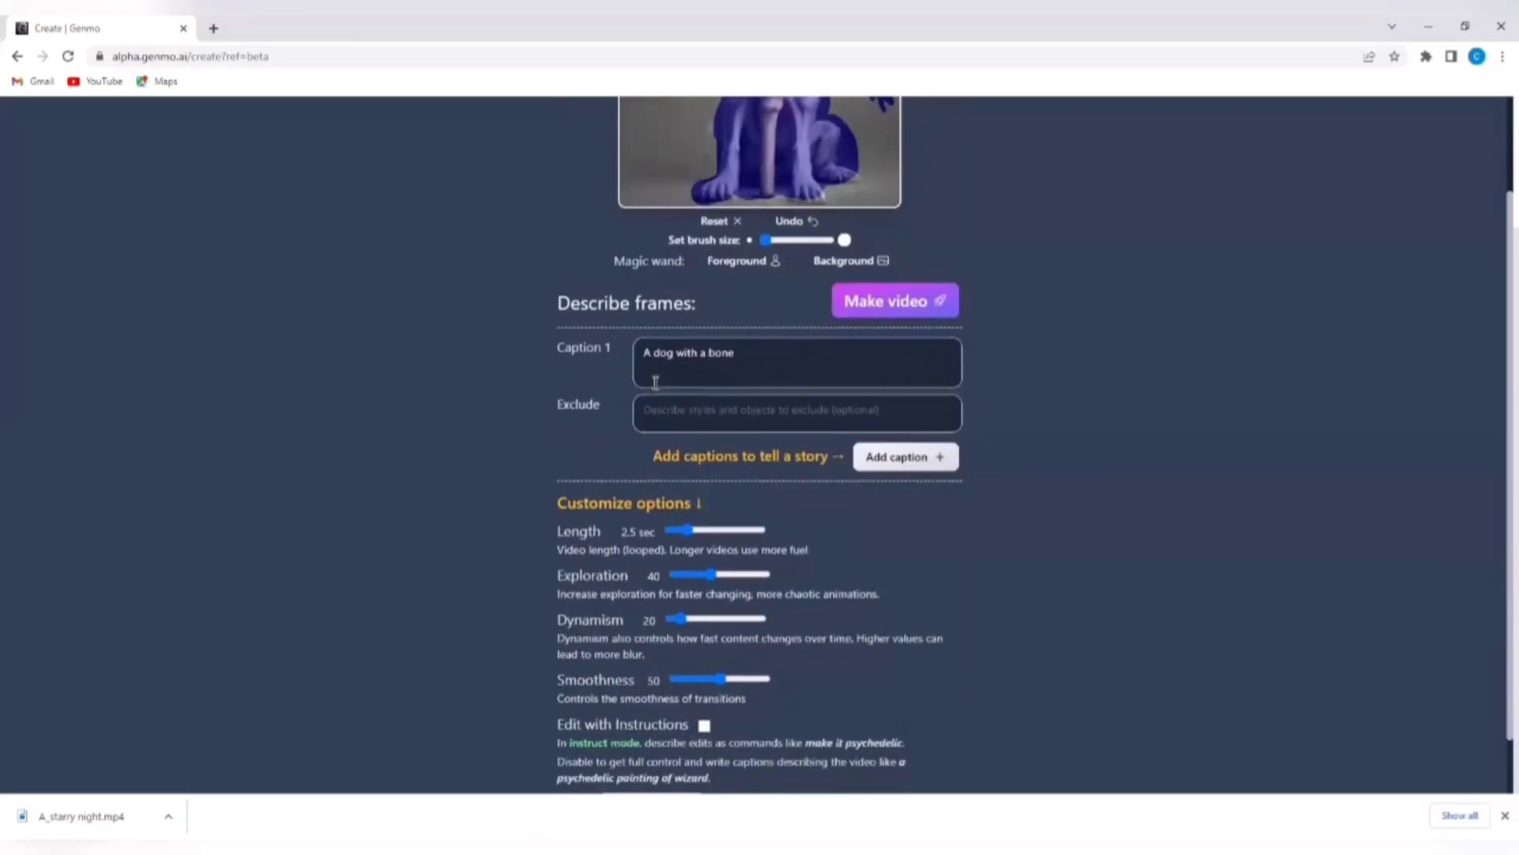
{"action": "scroll", "coordinate": [758, 340], "scroll_direction": "down", "scroll_amount": 1}
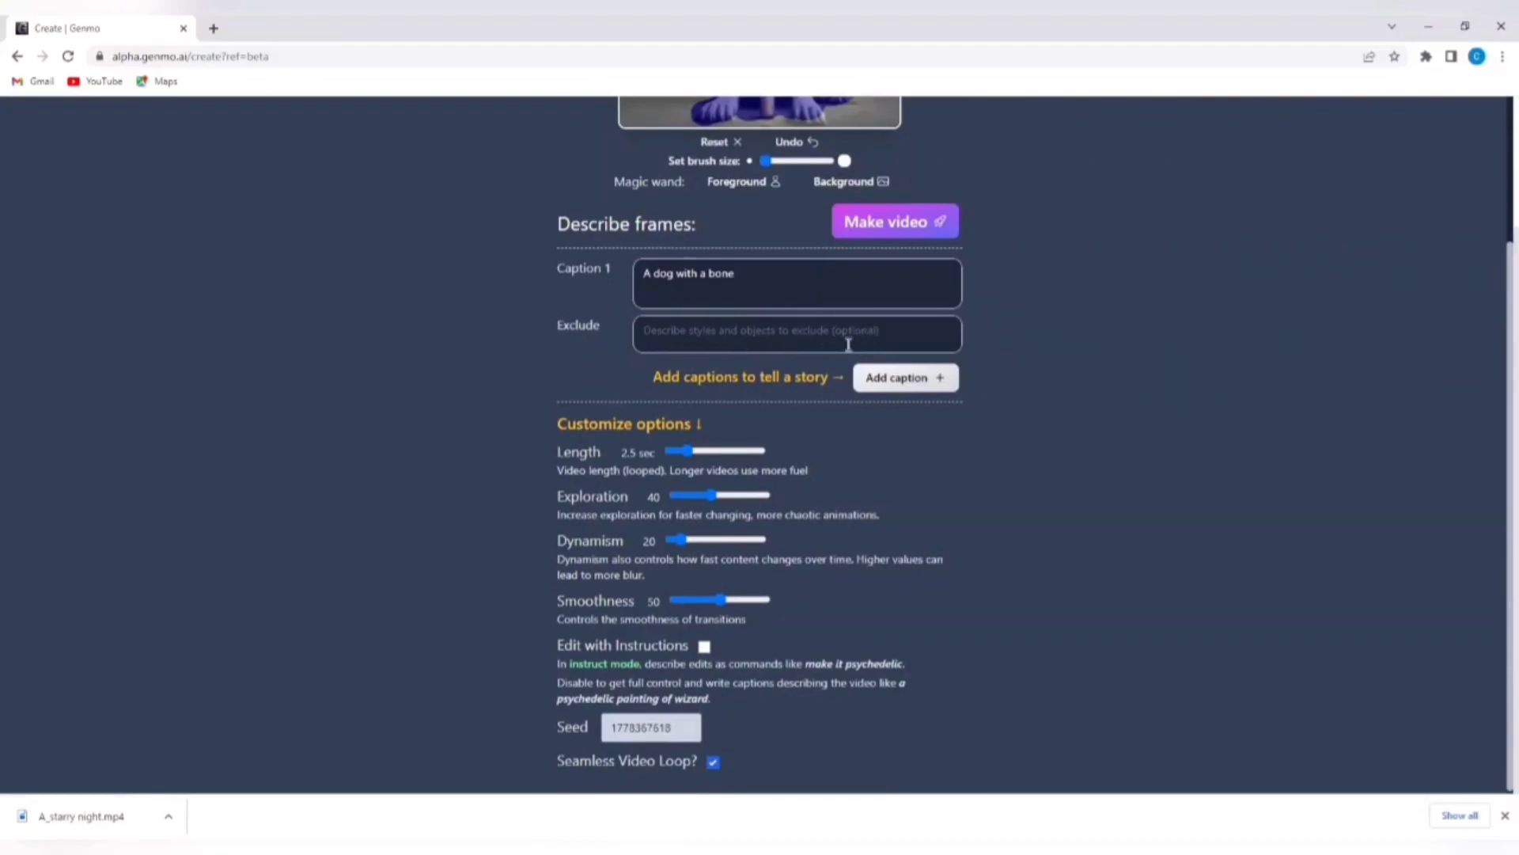
{"action": "scroll", "coordinate": [812, 336], "scroll_direction": "down", "scroll_amount": 1}
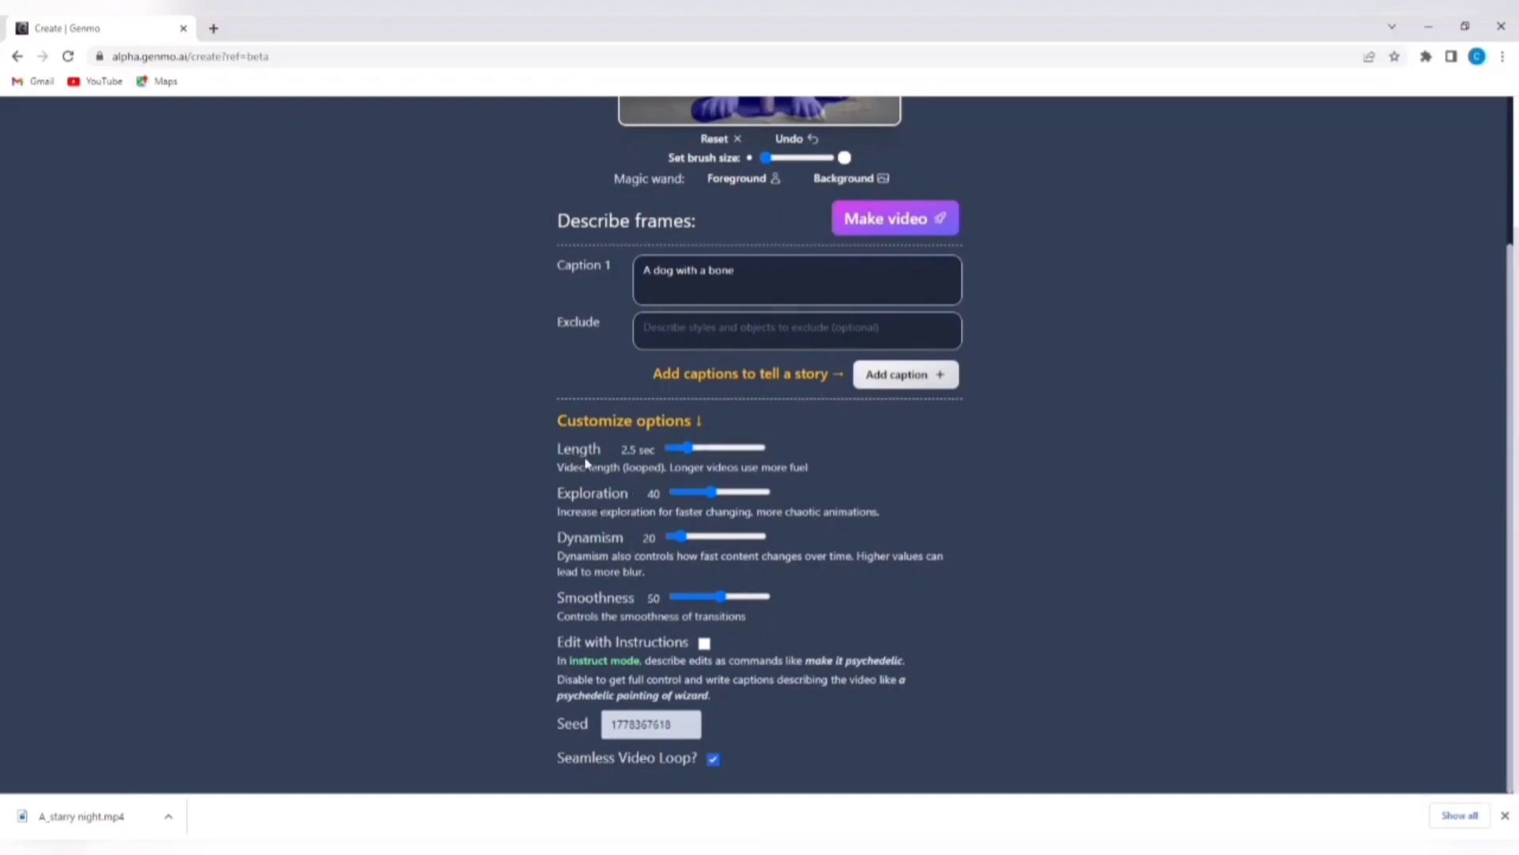
{"action": "mouse_move", "coordinate": [686, 447]}
{"action": "left_mouse_down"}
{"action": "mouse_move", "coordinate": [732, 448]}
{"action": "mouse_move", "coordinate": [682, 448]}
{"action": "mouse_move", "coordinate": [701, 448]}
{"action": "left_mouse_up"}
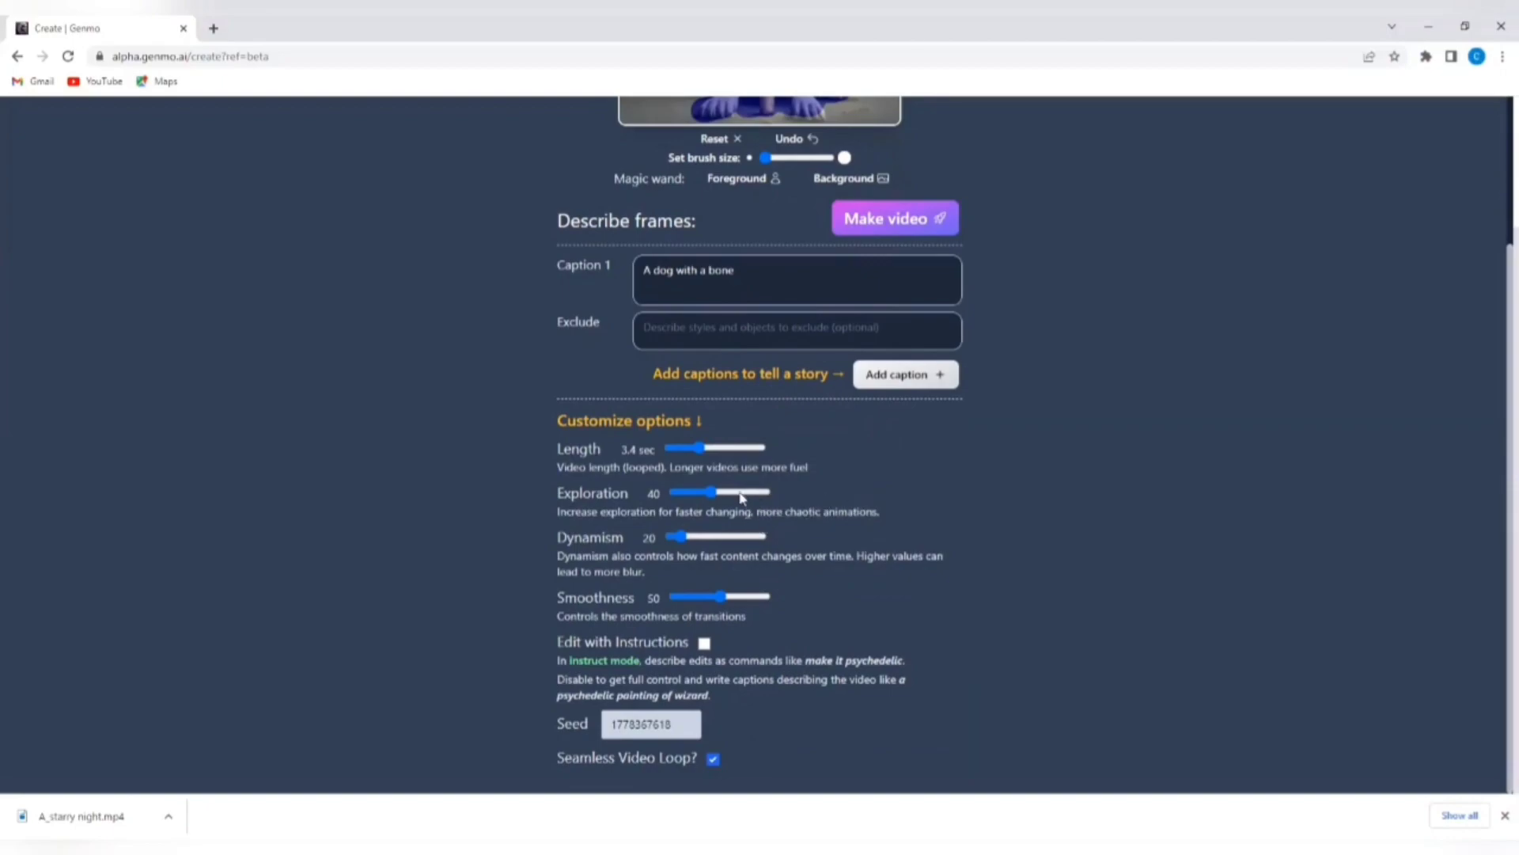
Adjust Exploration to 23 and keep Seamless Video Loop turned on
{"action": "left_click_drag", "start_coordinate": [714, 493], "coordinate": [768, 499]}
{"action": "left_click_drag", "start_coordinate": [766, 496], "coordinate": [711, 496]}
{"action": "left_click", "coordinate": [714, 761]}
{"action": "left_click", "coordinate": [714, 759]}
{"action": "scroll", "coordinate": [771, 560], "scroll_direction": "up", "scroll_amount": 4}
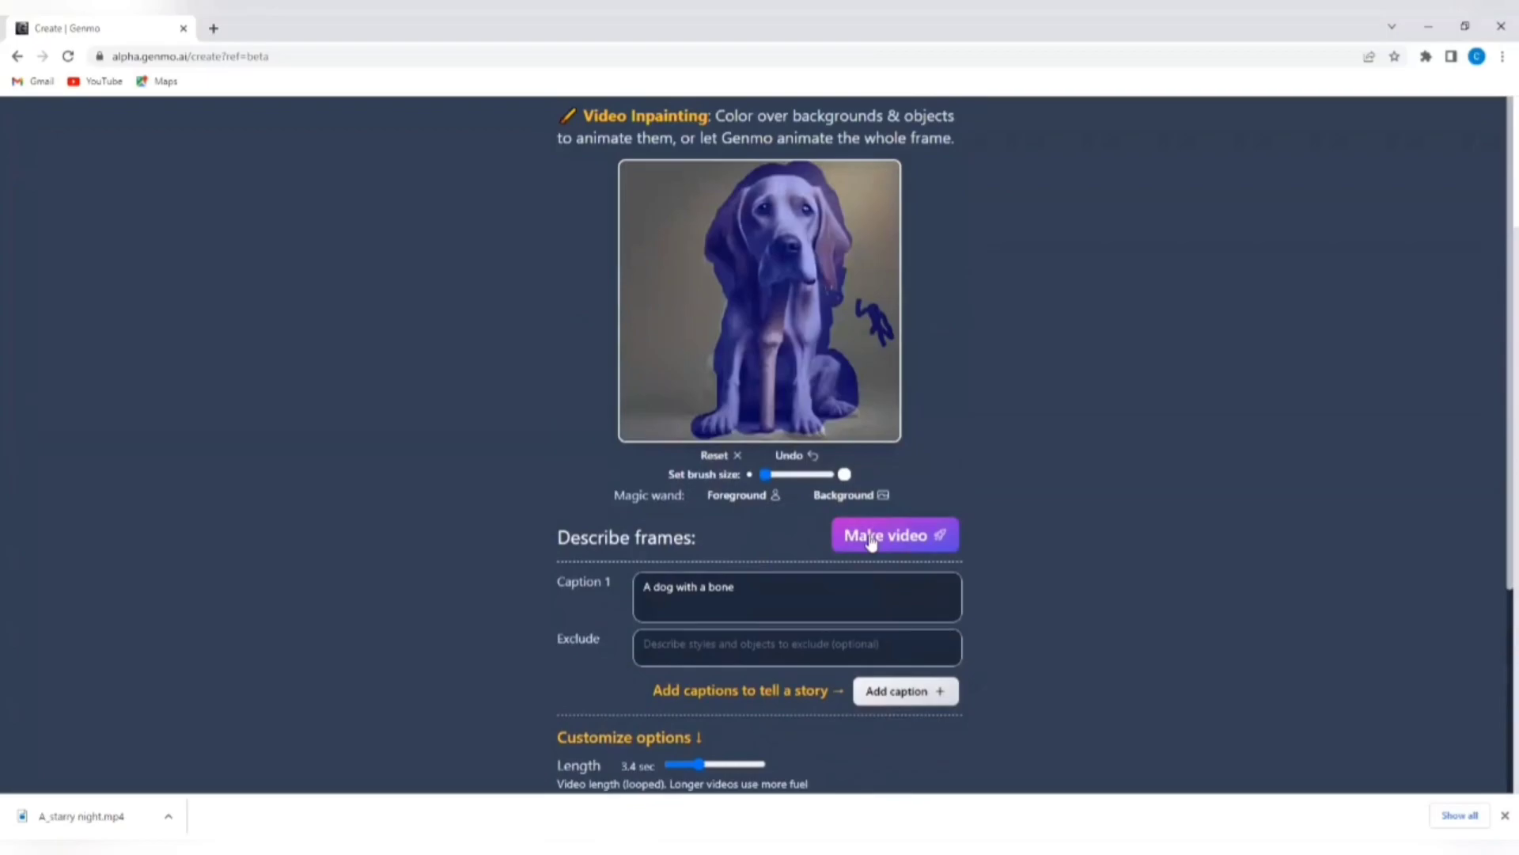
Render the 'A dog with a bone' animation with Make video and wait for it to play
{"action": "left_click", "coordinate": [867, 534]}
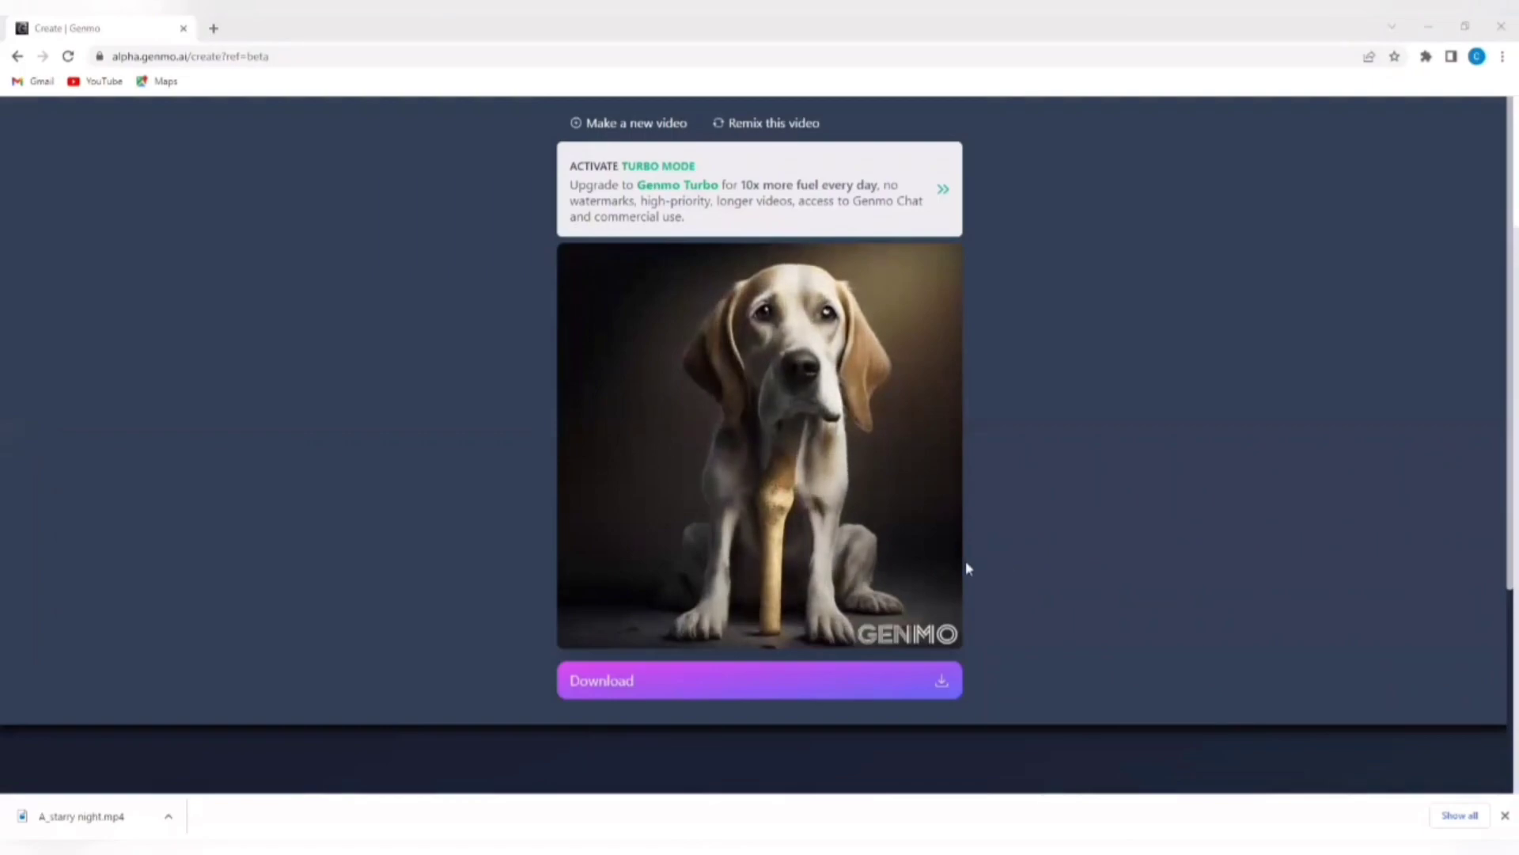
{"action": "mouse_move", "coordinate": [752, 536]}
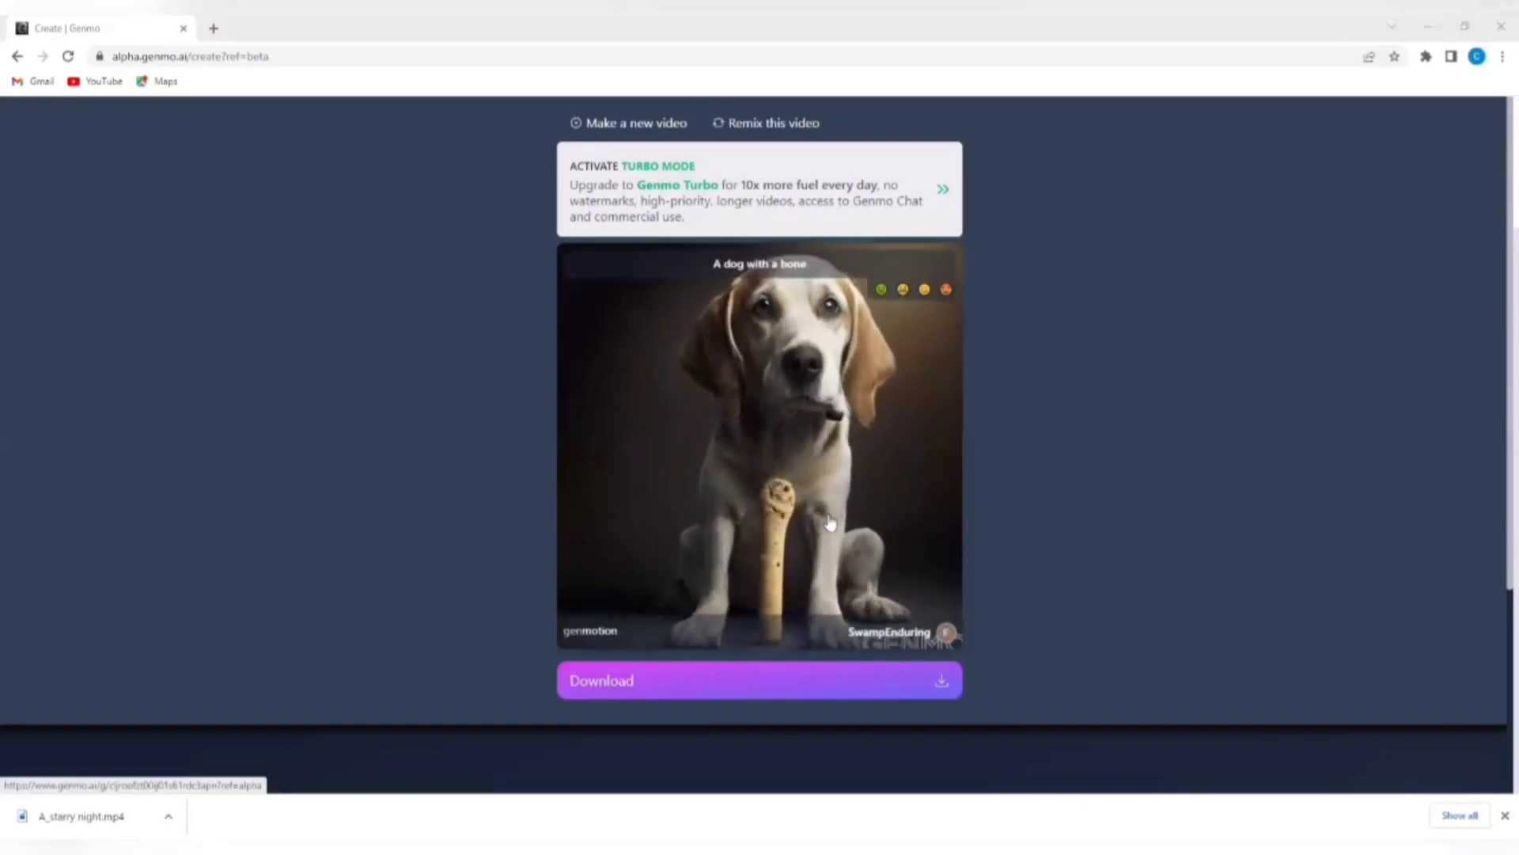
Download the rendered dog-with-a-bone video as an mp4 file
{"action": "scroll", "coordinate": [823, 520], "scroll_direction": "up", "scroll_amount": 2}
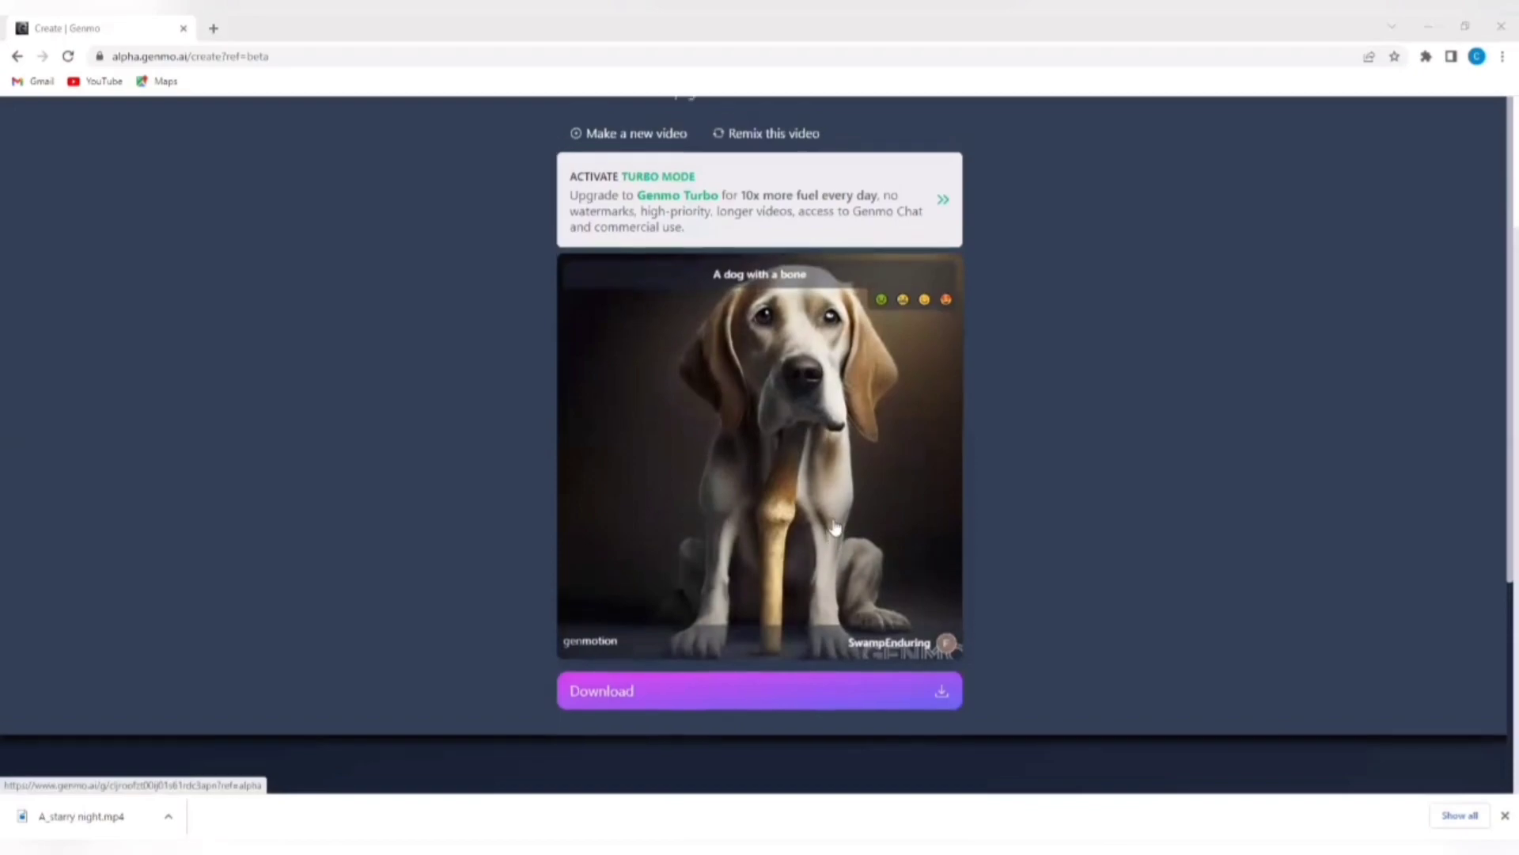
{"action": "scroll", "coordinate": [833, 522], "scroll_direction": "down", "scroll_amount": 3}
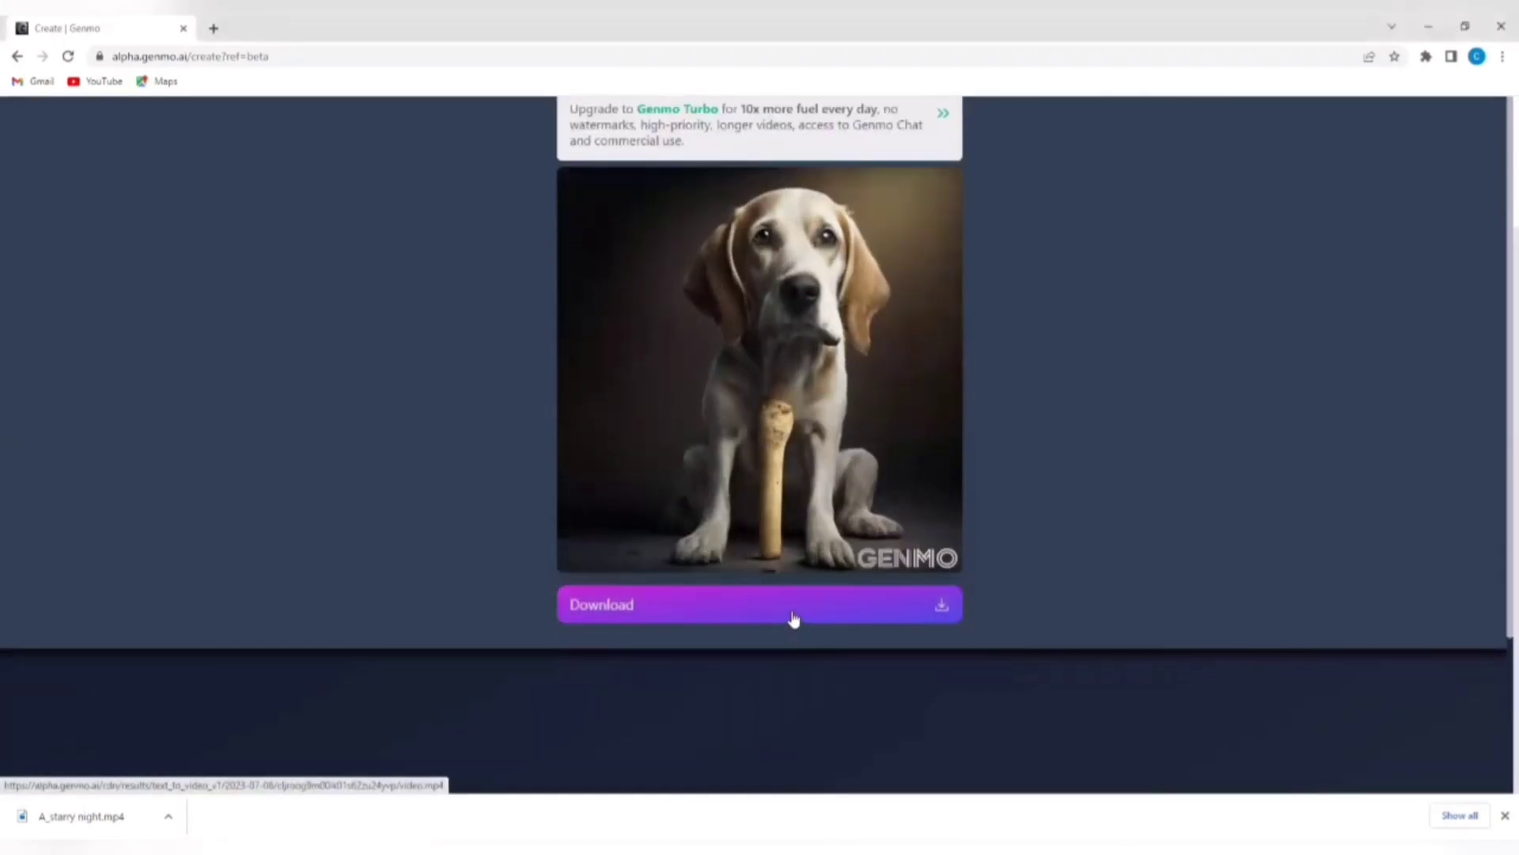
{"action": "left_click", "coordinate": [920, 616]}
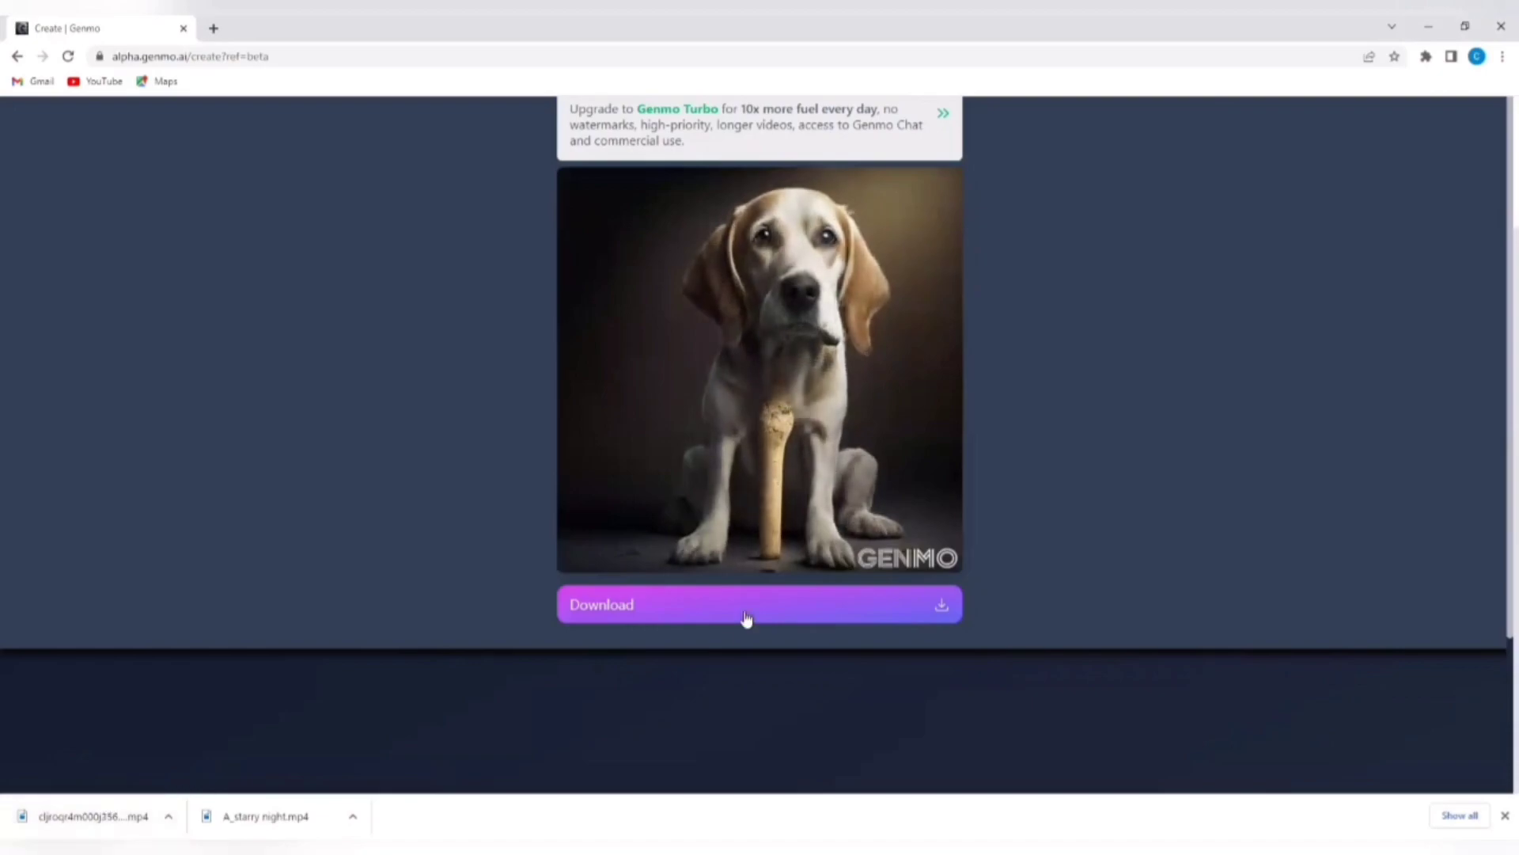
{"action": "scroll", "coordinate": [789, 528], "scroll_direction": "up", "scroll_amount": 2}
{"action": "scroll", "coordinate": [789, 529], "scroll_direction": "up", "scroll_amount": 2}
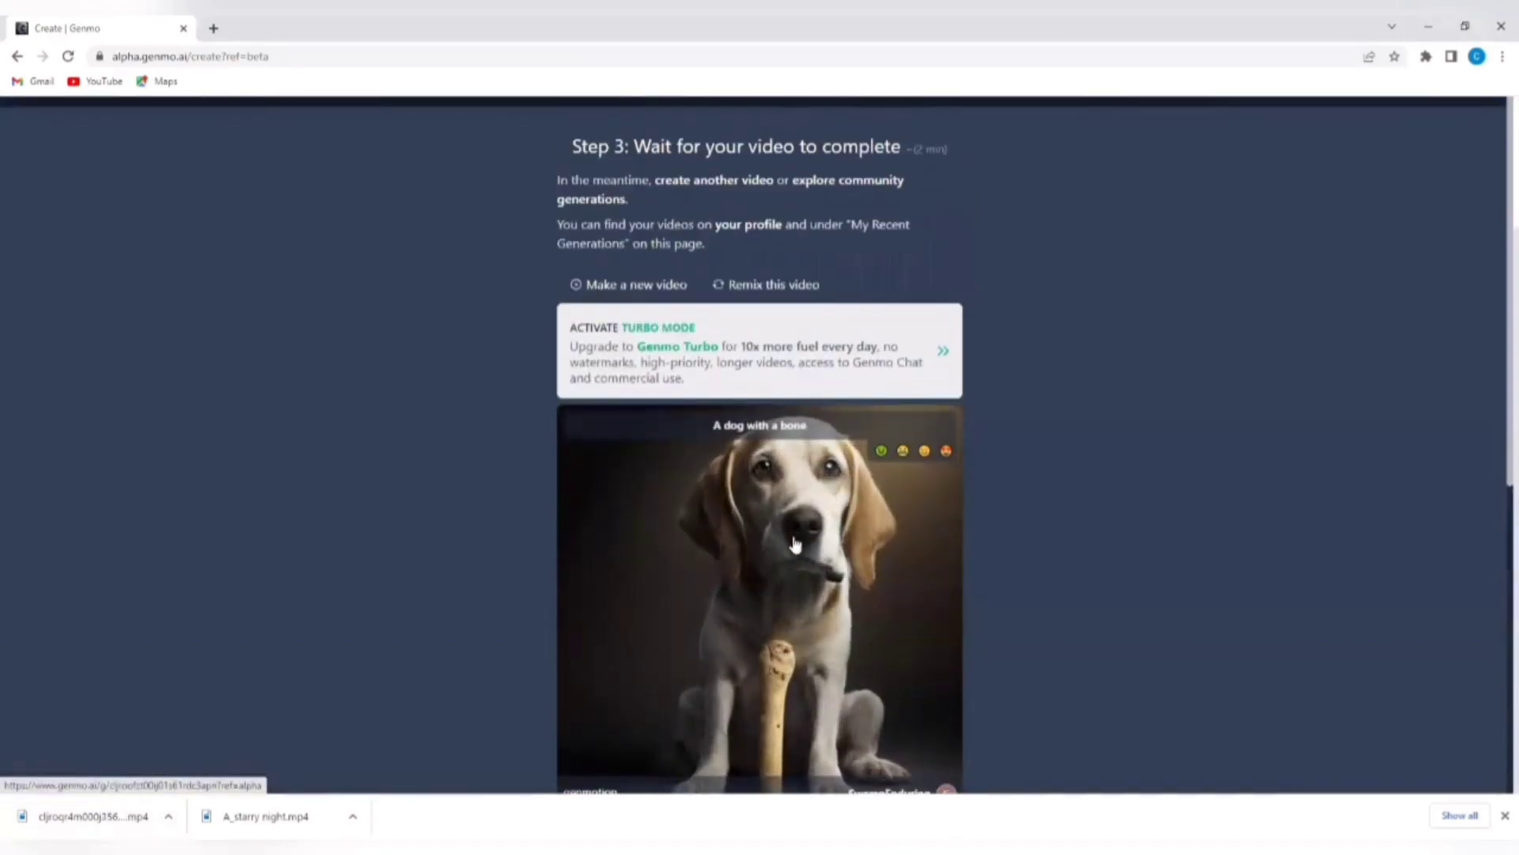
{"action": "scroll", "coordinate": [794, 539], "scroll_direction": "down", "scroll_amount": 3}
{"action": "scroll", "coordinate": [794, 543], "scroll_direction": "down", "scroll_amount": 3}
{"action": "scroll", "coordinate": [799, 554], "scroll_direction": "up", "scroll_amount": 5}
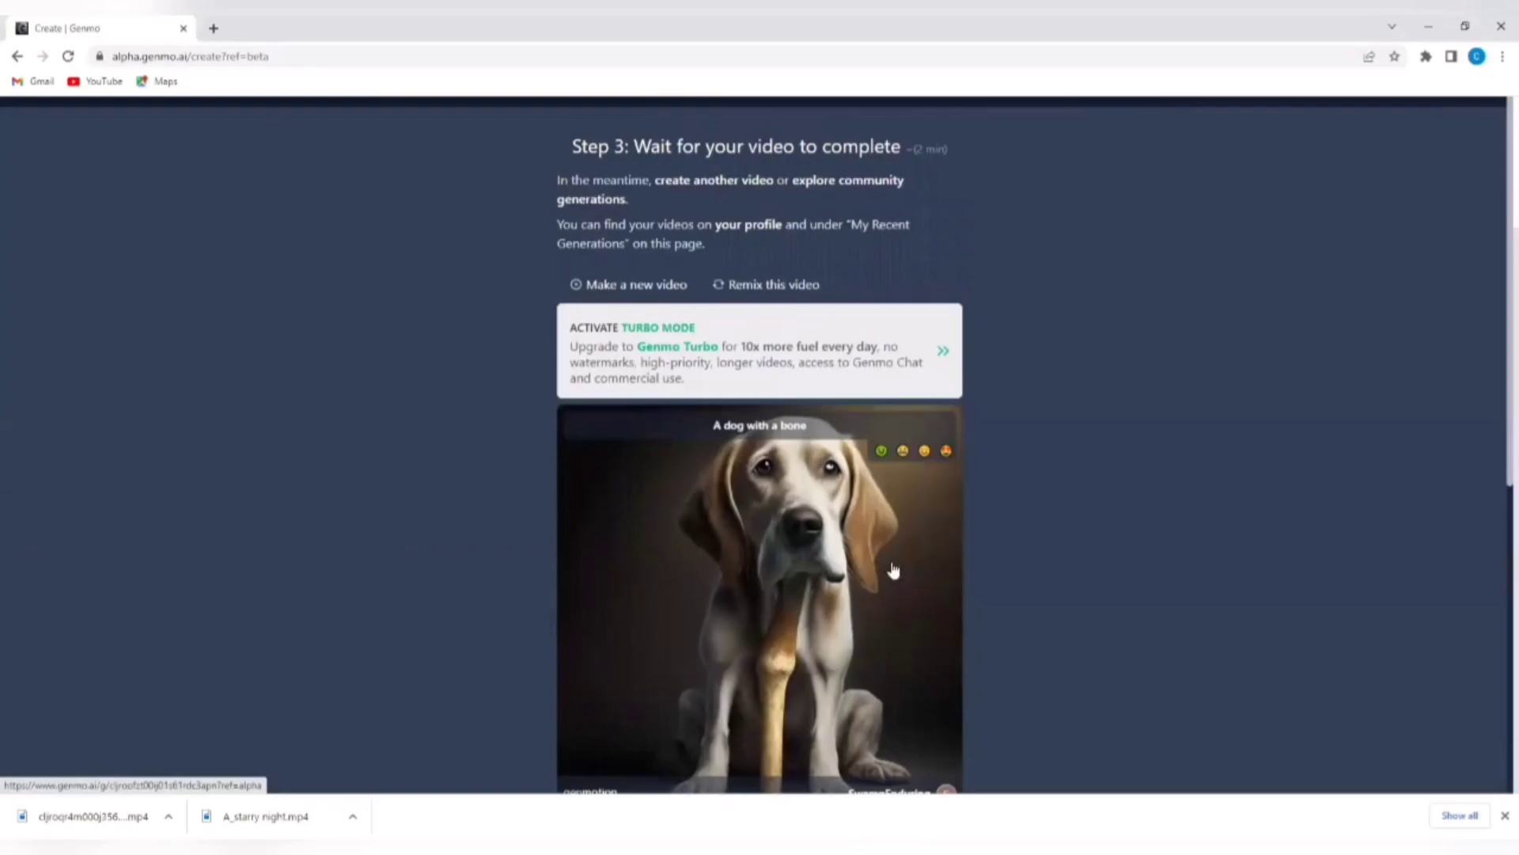
Open the 'A dog with a bone' video's Generation page showing its settings
{"action": "left_click", "coordinate": [805, 586]}
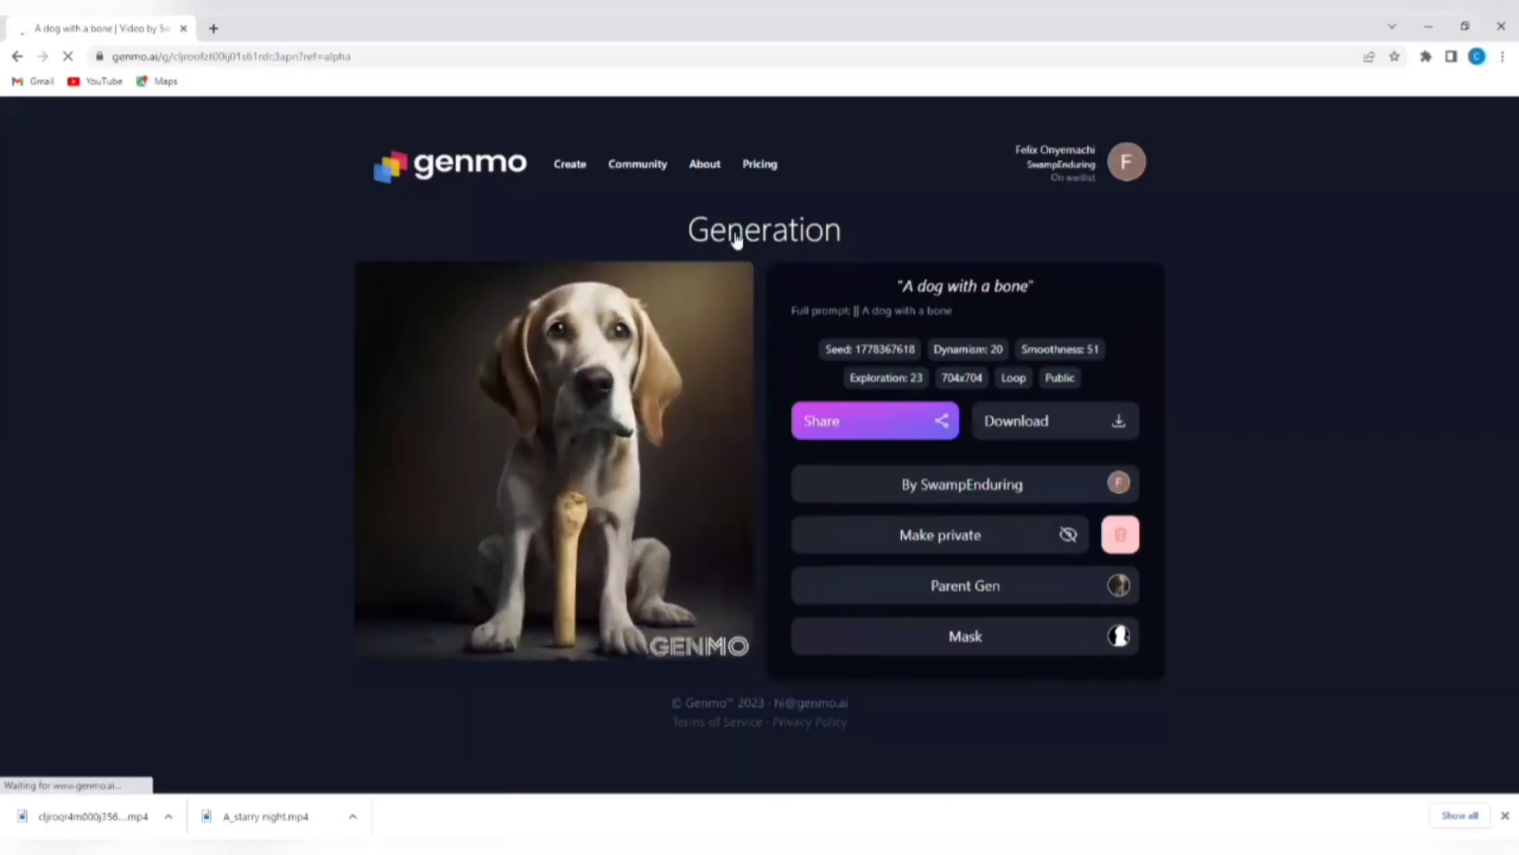
{"action": "mouse_move", "coordinate": [641, 586]}
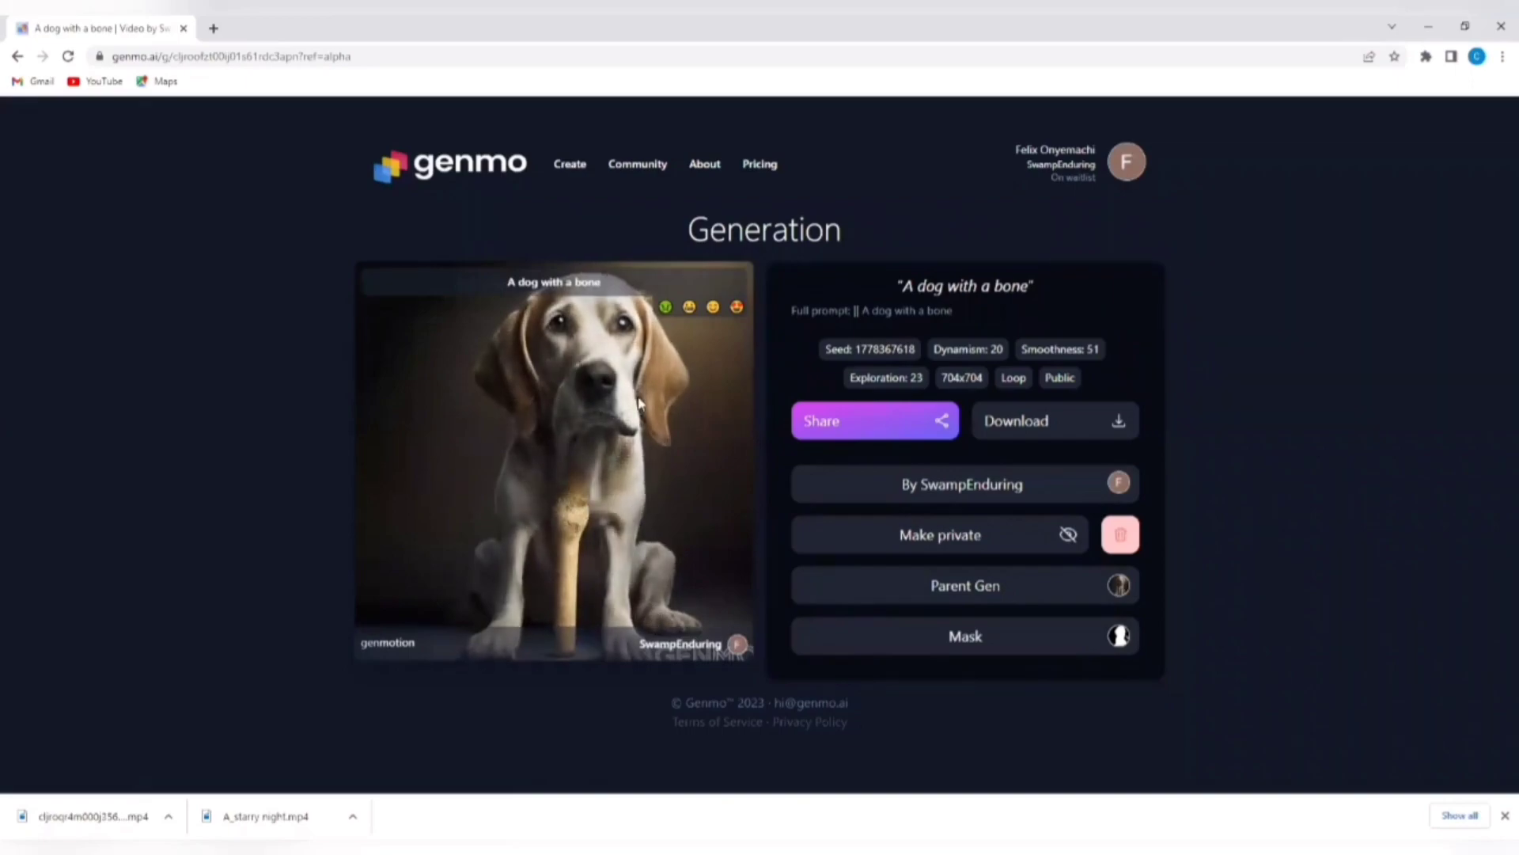